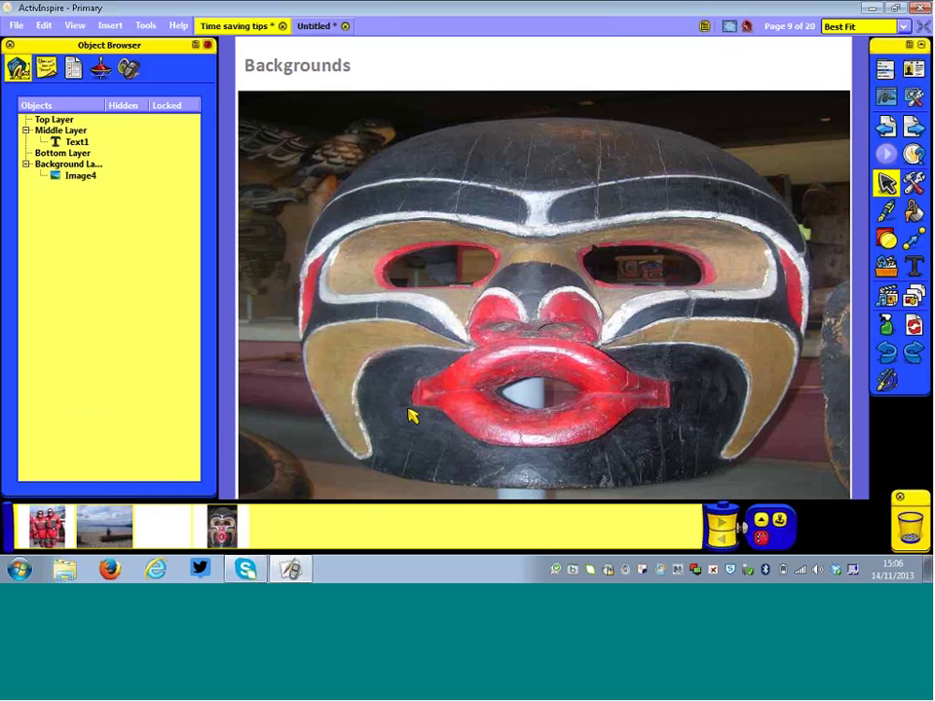
Go to the Pitch page and play the sounds of the second and fifth bottles.
left_click(919, 127)
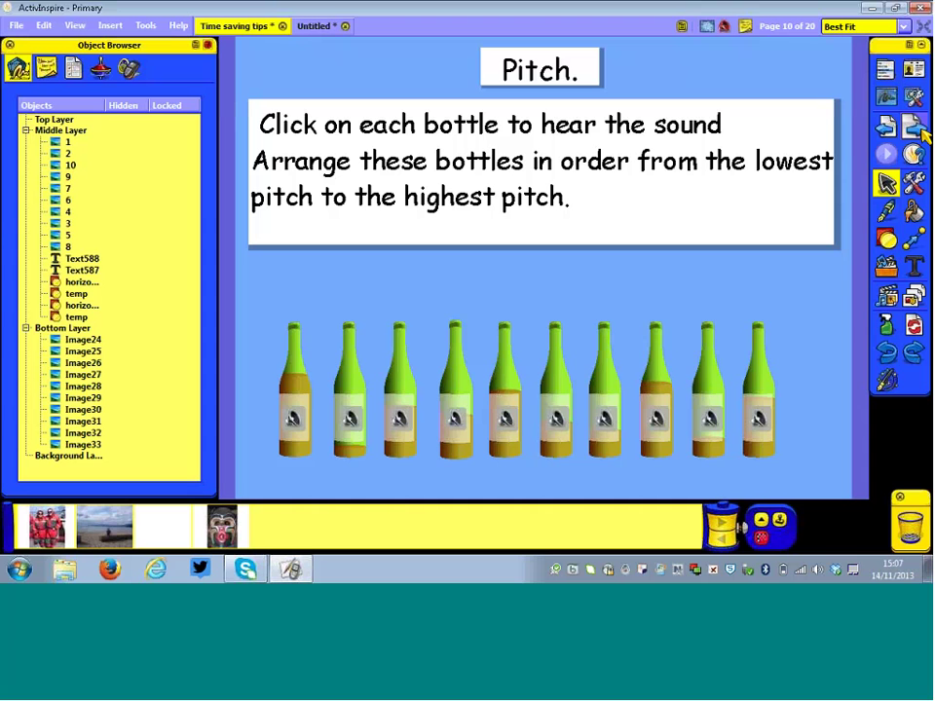
left_click(360, 420)
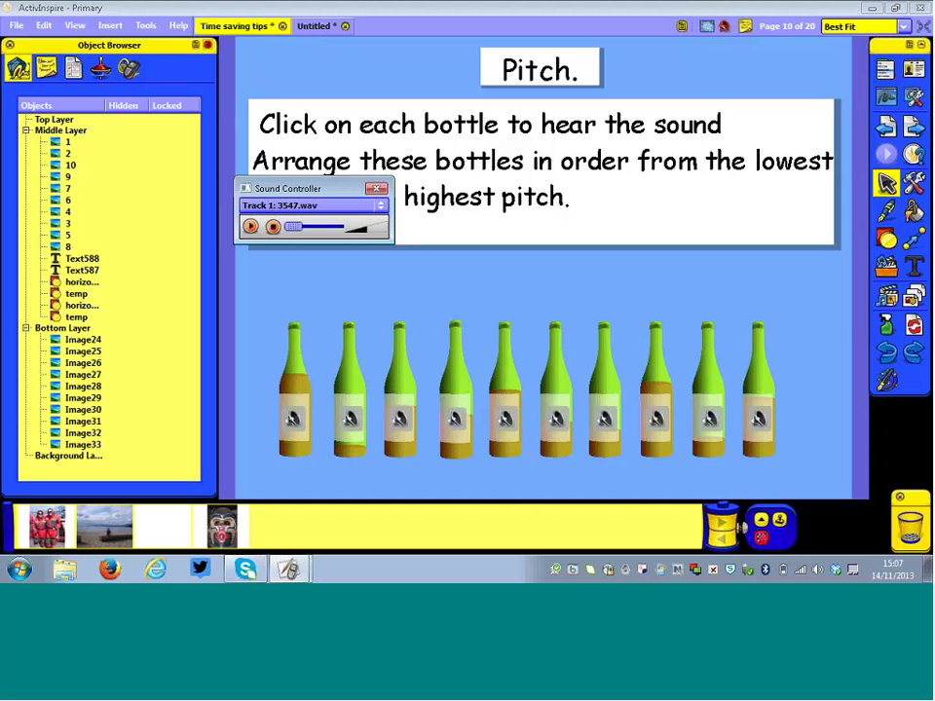
left_click(507, 419)
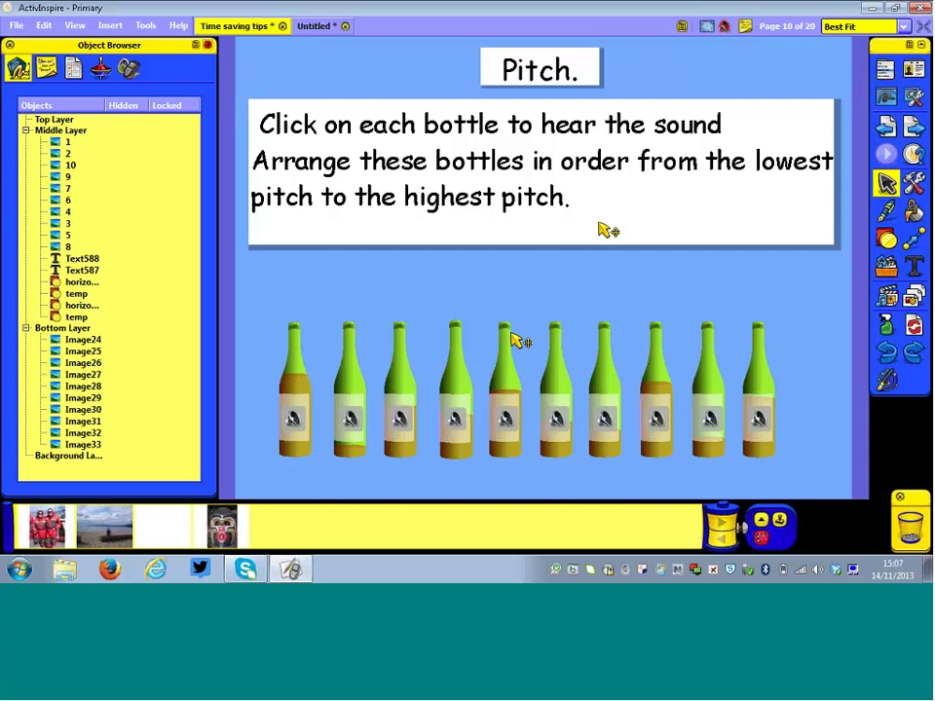
Shift the sixth and seventh bottles slightly within the row on the Pitch page.
mouse_move(617, 390)
left_mouse_down()
mouse_move(567, 295)
mouse_move(366, 404)
mouse_move(399, 332)
mouse_move(574, 328)
mouse_move(613, 393)
left_mouse_up()
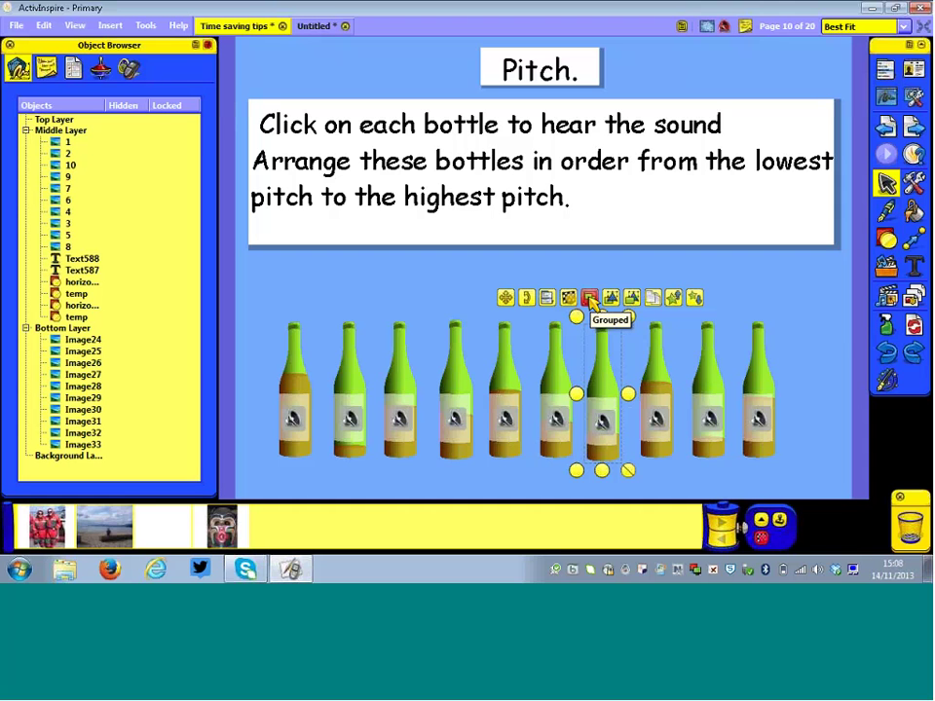
left_click_drag(601, 389, 559, 407)
left_click_drag(617, 413, 617, 400)
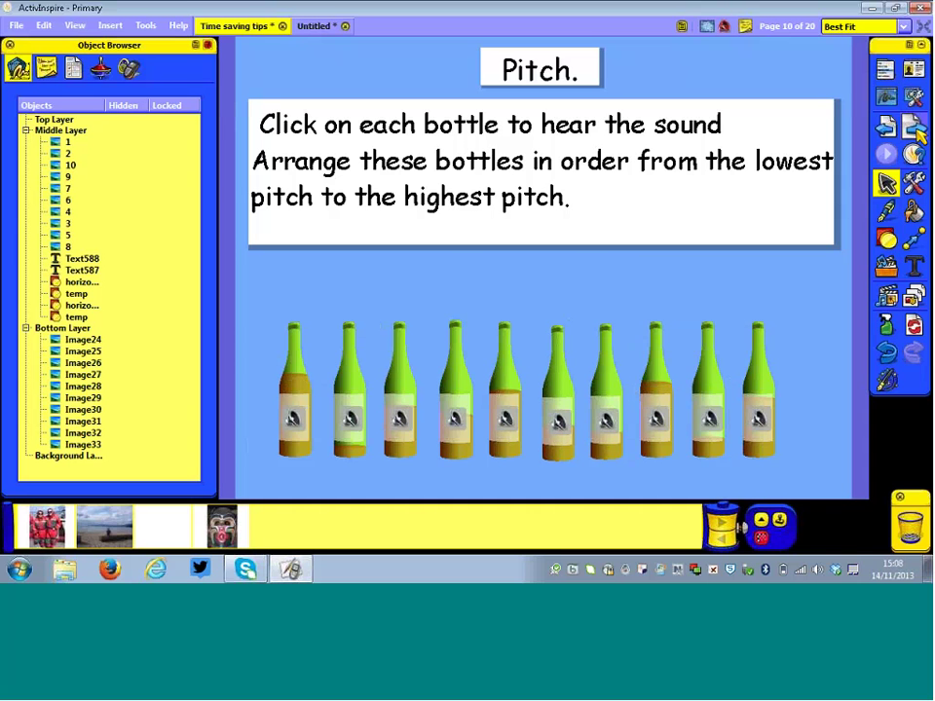
Go to the How much? page and move the teddy bear and the cube out of the box onto the blue panel.
left_click(915, 129)
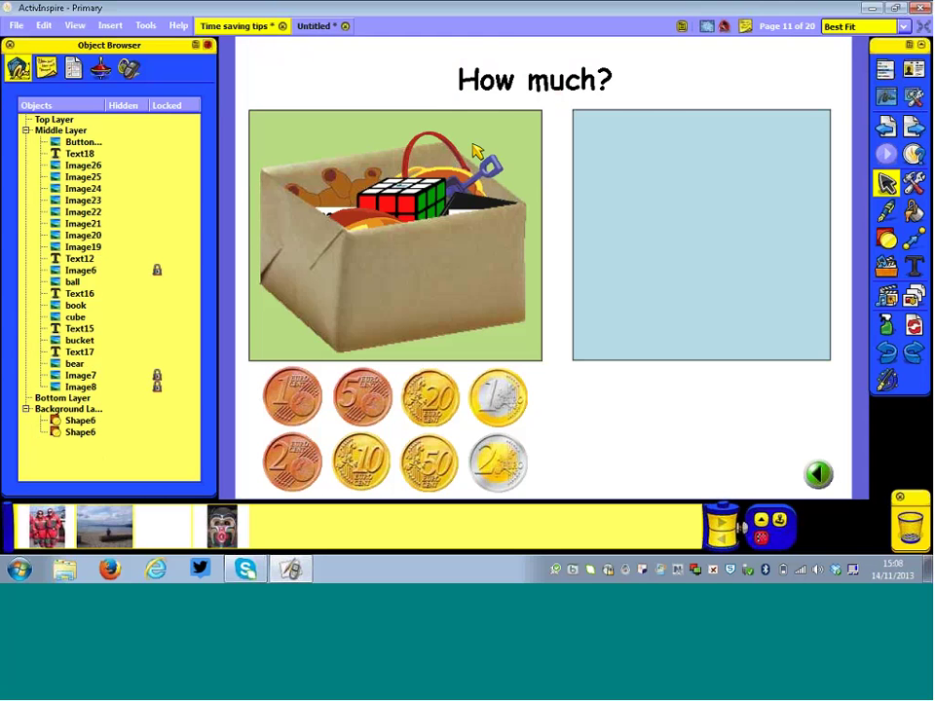
left_click_drag(475, 150, 638, 144)
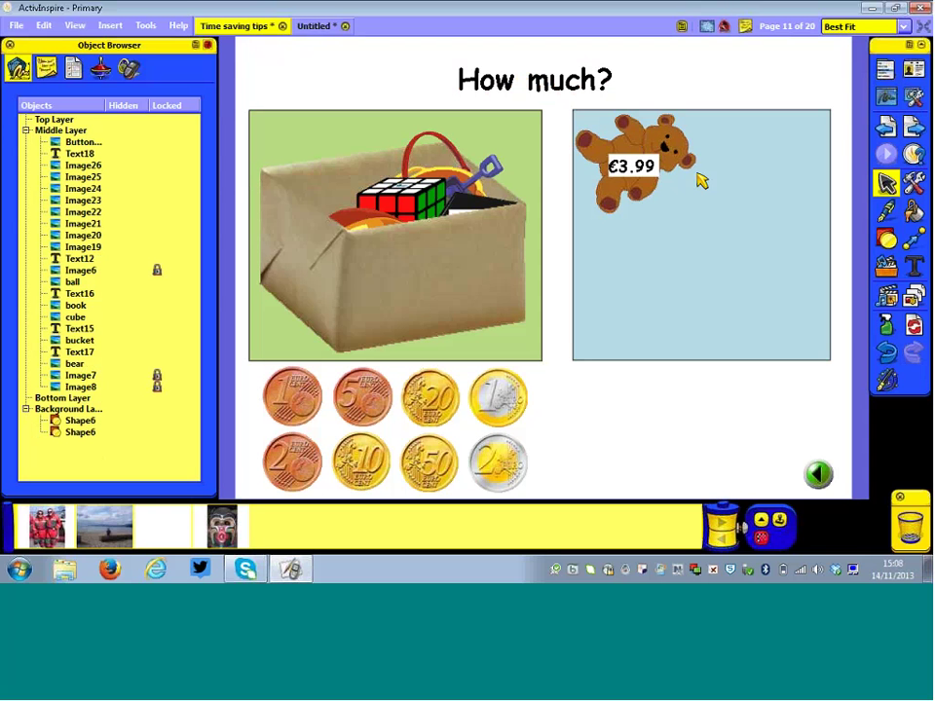
left_click_drag(429, 190, 755, 198)
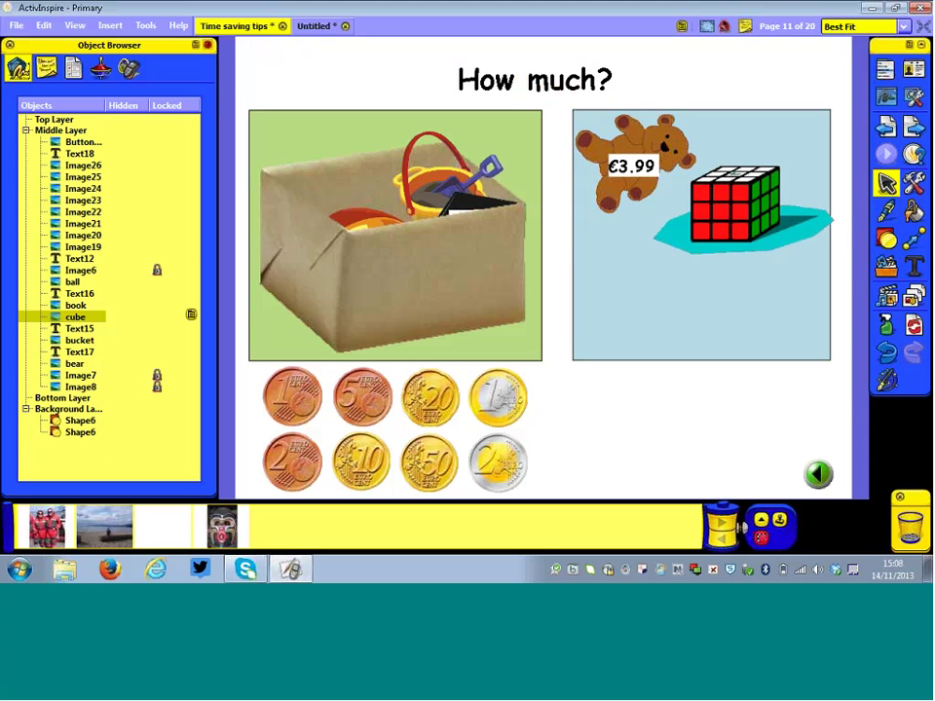
Check the price tooltip of the cube on the blue panel.
left_click(738, 243)
left_click(742, 292)
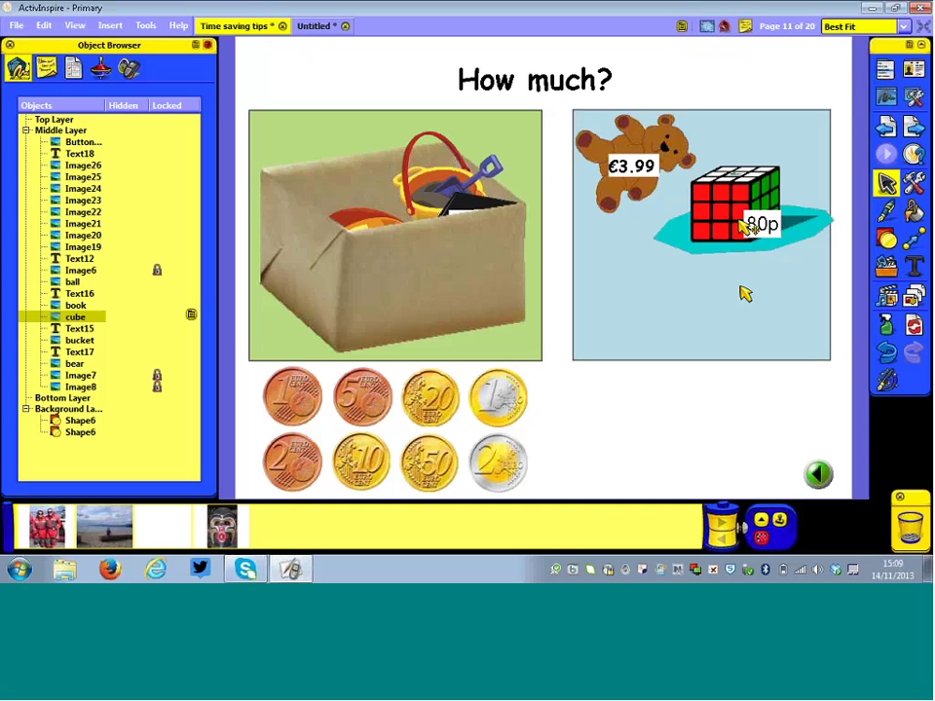
left_click(741, 291)
left_click(737, 282)
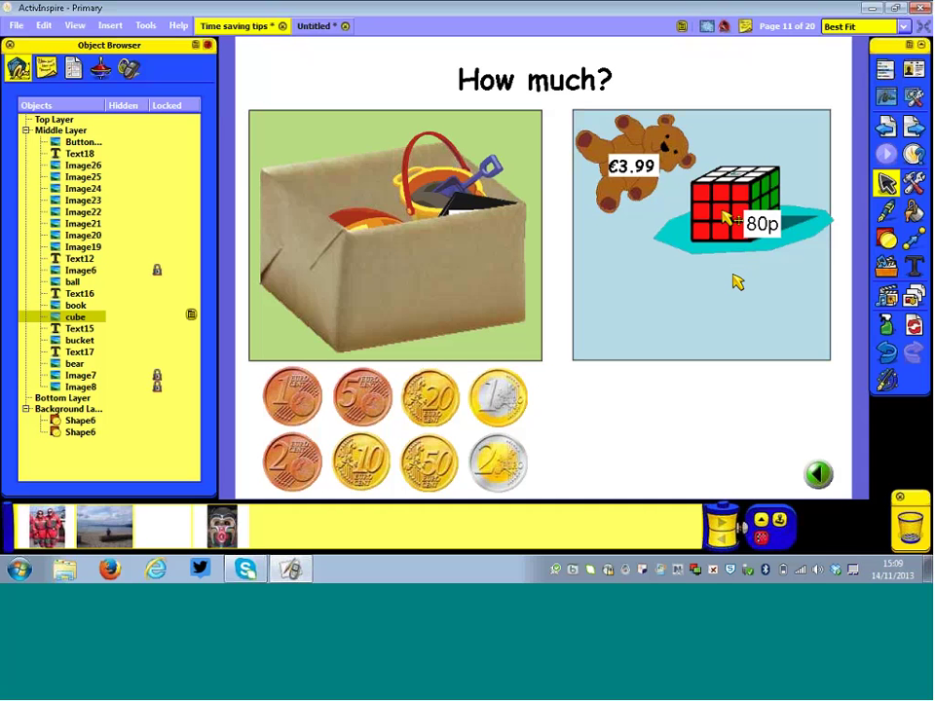
left_click(737, 281)
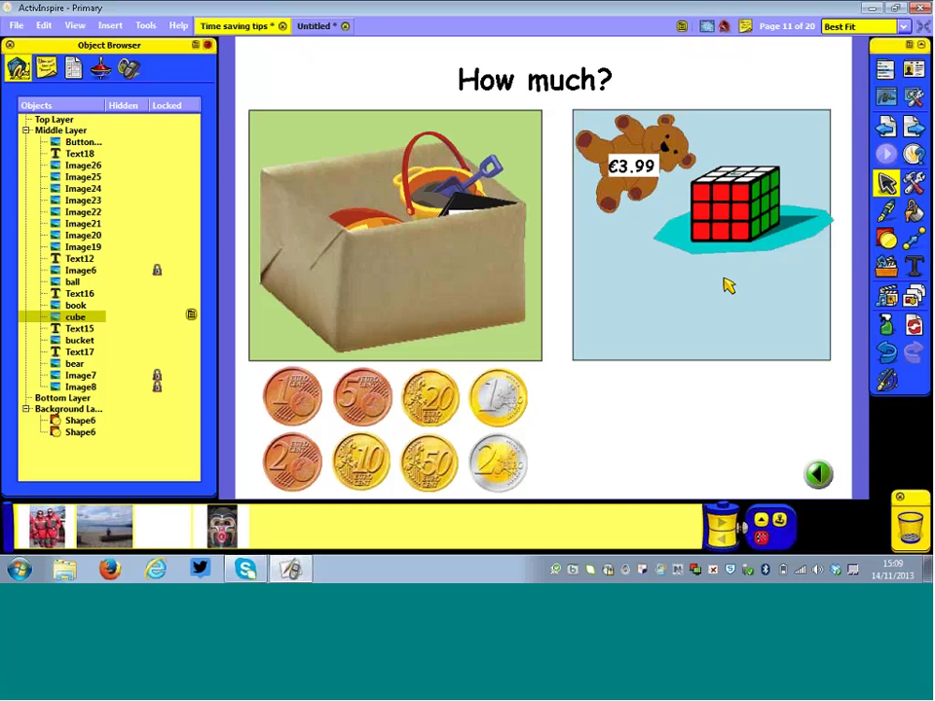
Change the cube's label caption to 80cents in its properties.
left_click(718, 226)
left_click(718, 225)
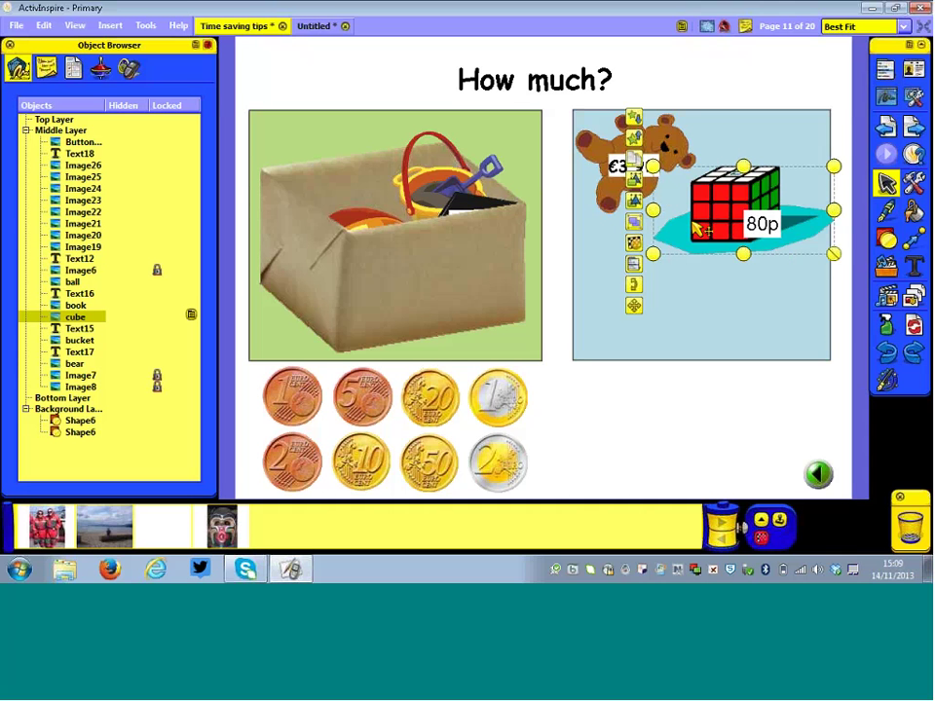
left_click(73, 66)
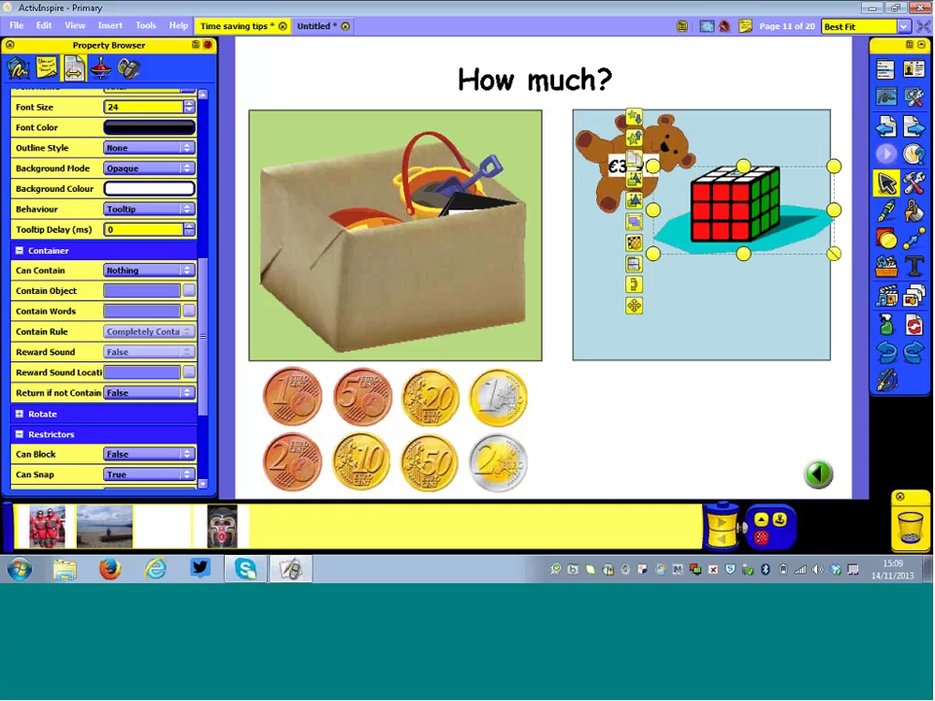
left_click_drag(207, 313, 210, 142)
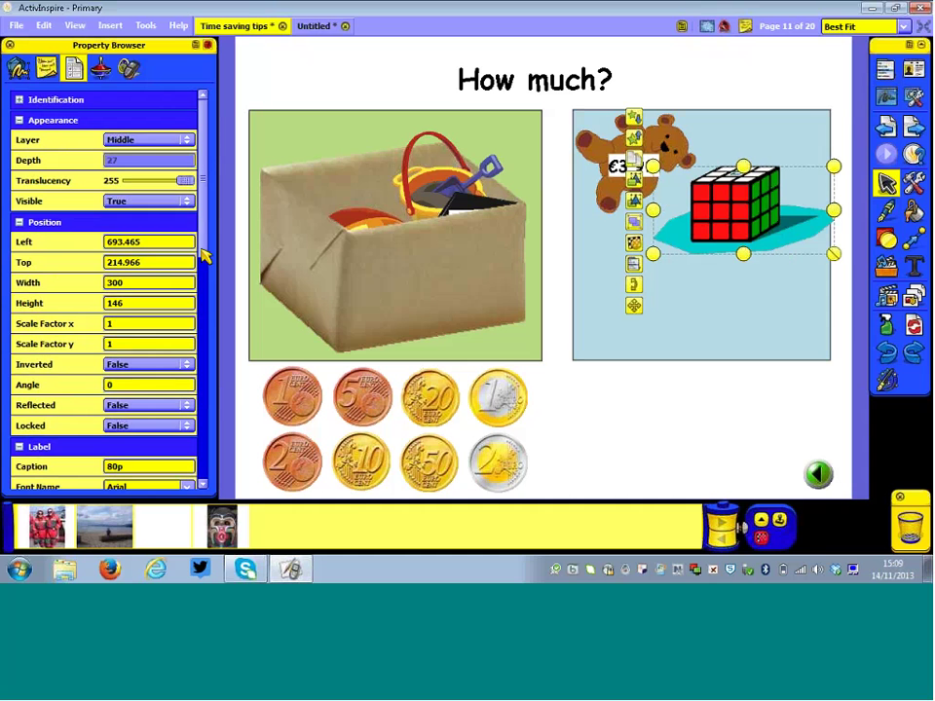
scroll(203, 255, "down", 2)
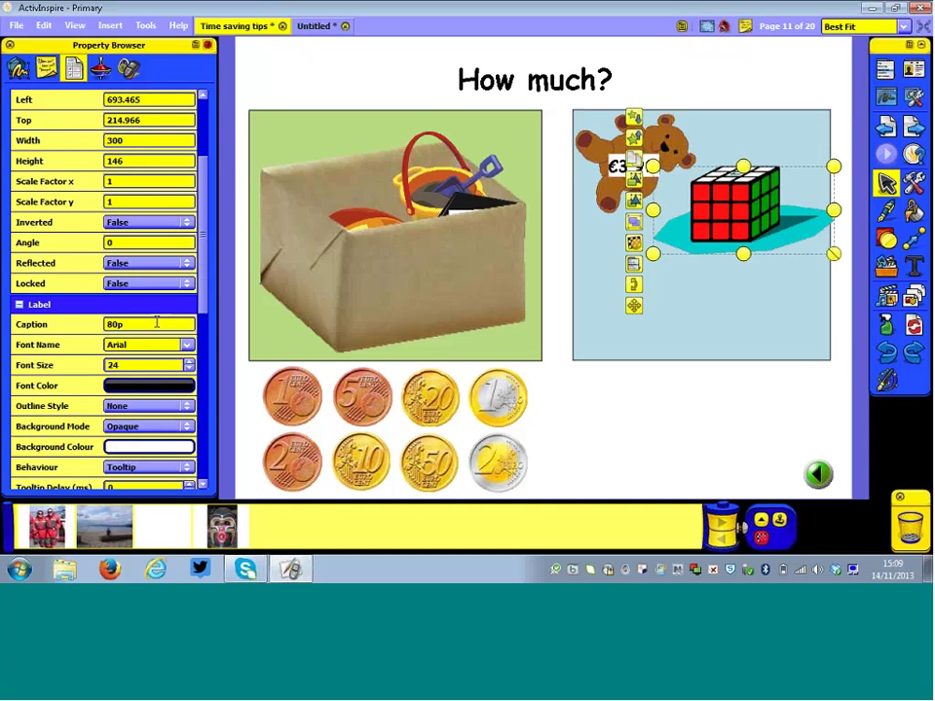
key("BackSpace")
type("cents")
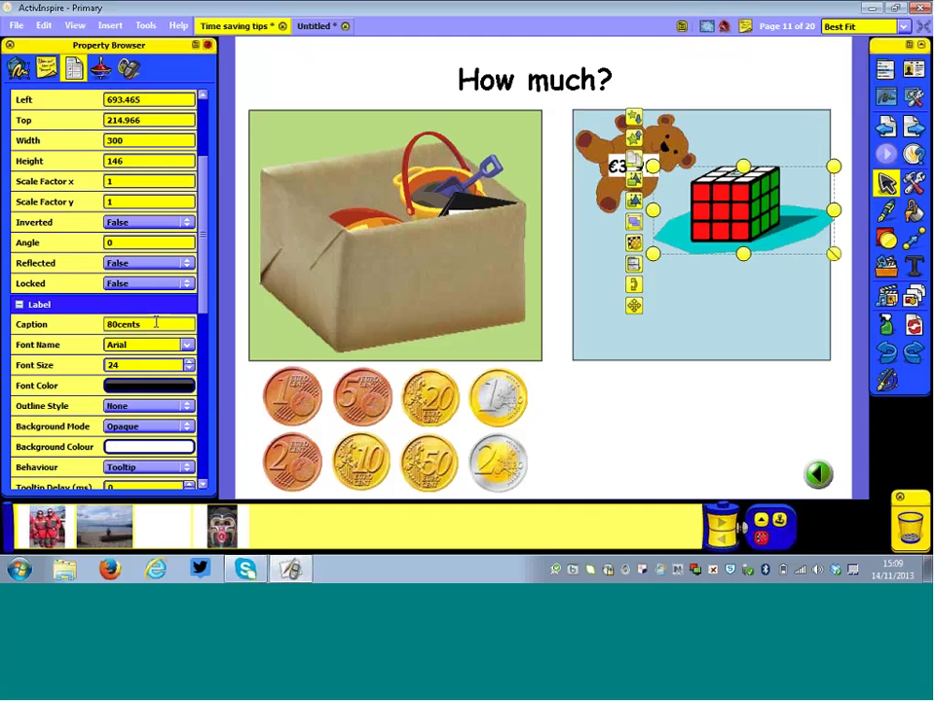
Examine the Behaviour options of the cube's label without changing them, and deselect the cube.
left_click_drag(204, 304, 206, 306)
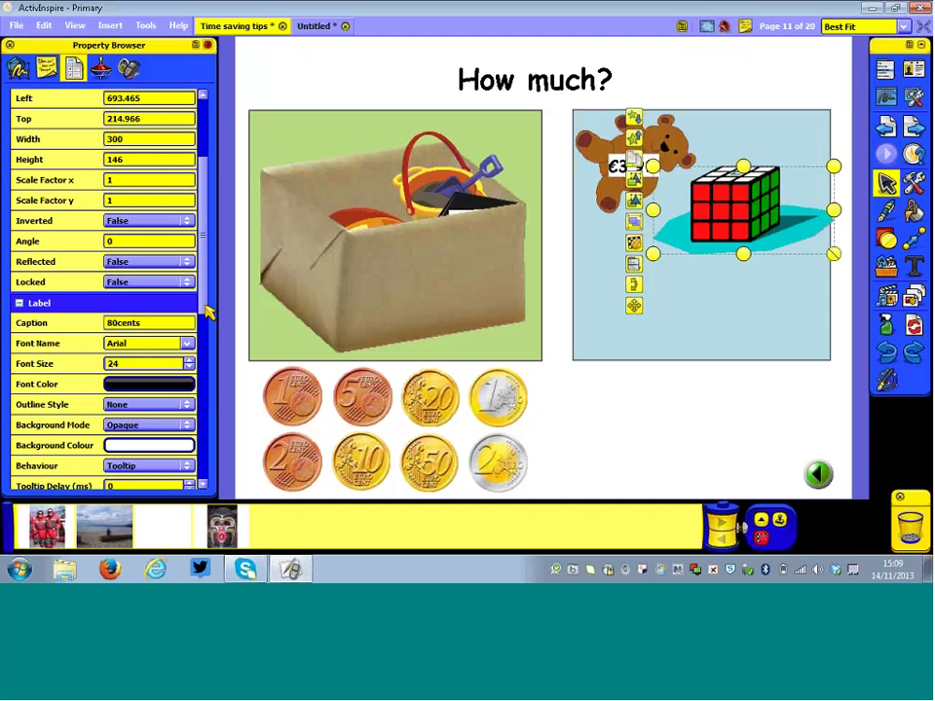
scroll(207, 310, "down", 2)
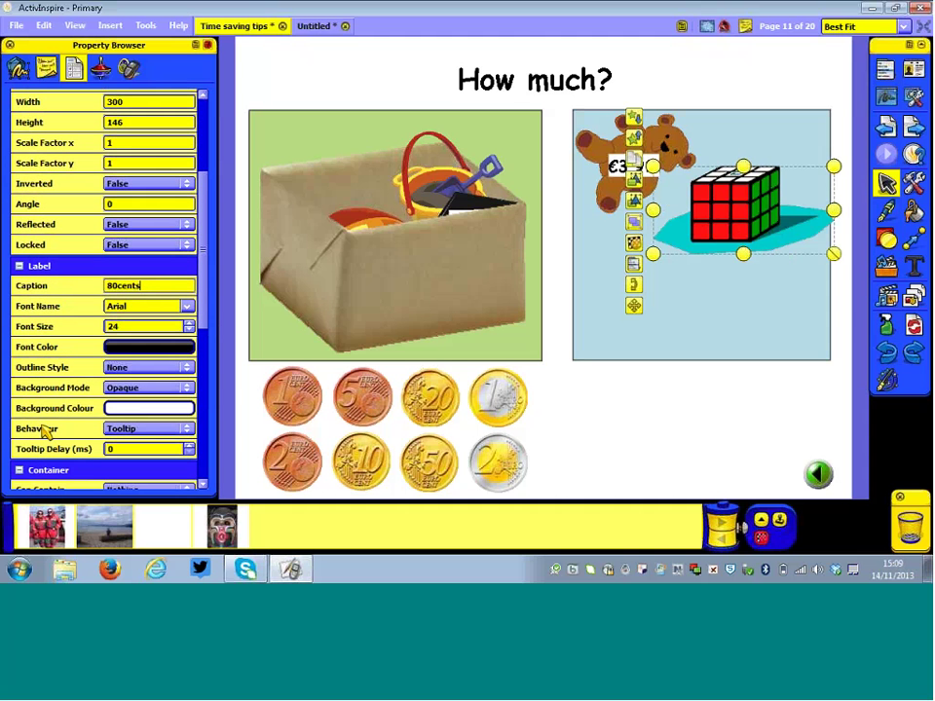
left_click(187, 429)
left_click(189, 430)
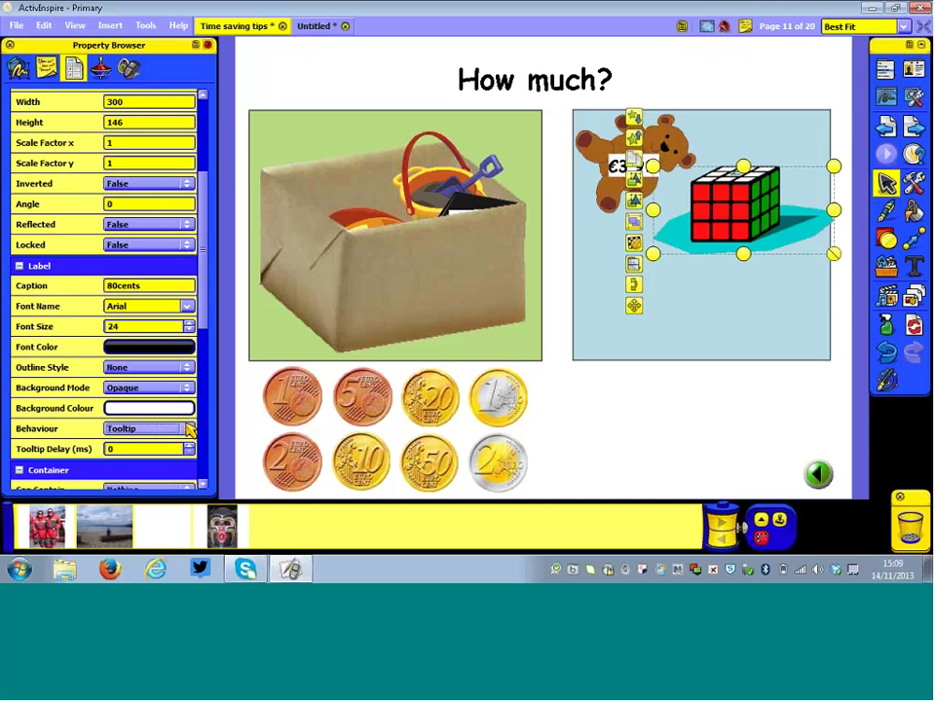
left_click(602, 420)
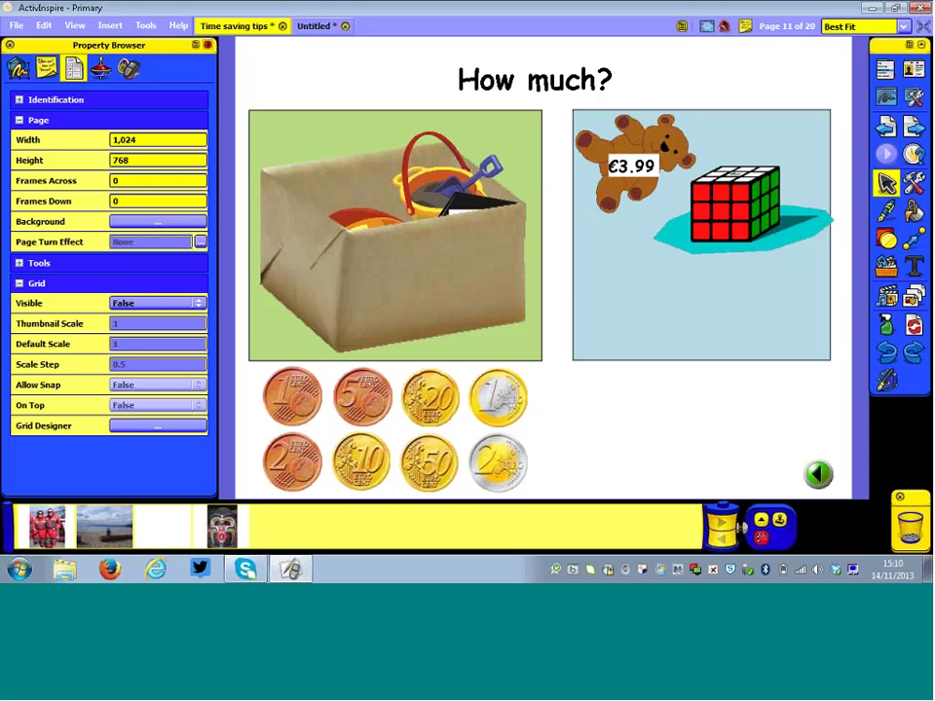
Place copies of the 1 euro, 2 euro and 50 cent coins and two 20 cent coins at the blue panel's lower edge.
left_click_drag(497, 396, 604, 319)
left_click_drag(498, 463, 669, 337)
left_click_drag(429, 463, 611, 360)
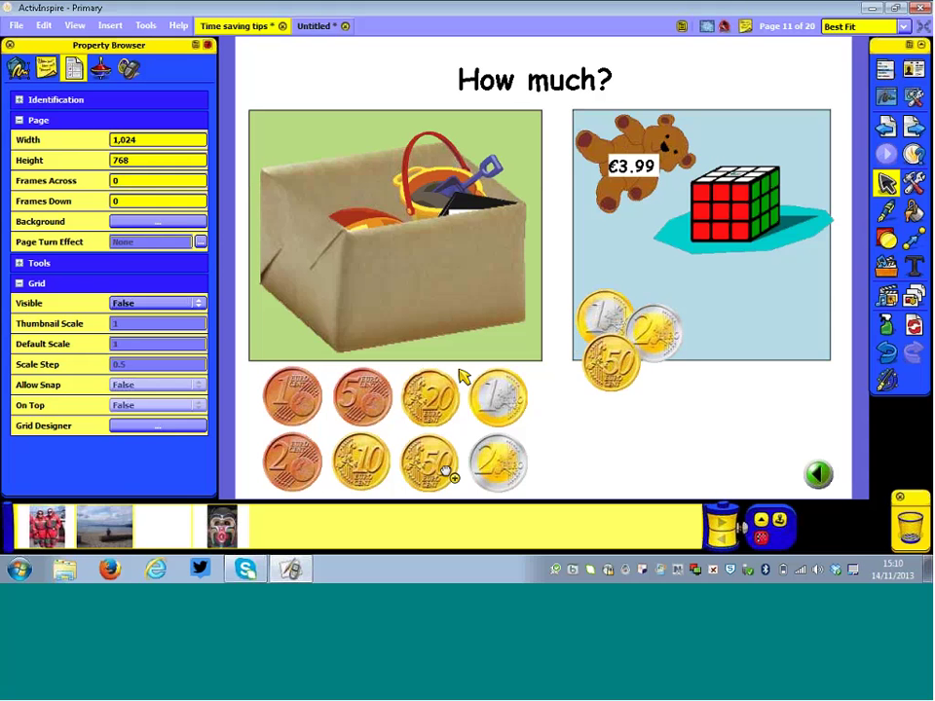
left_click_drag(430, 397, 687, 379)
left_click_drag(429, 403, 665, 414)
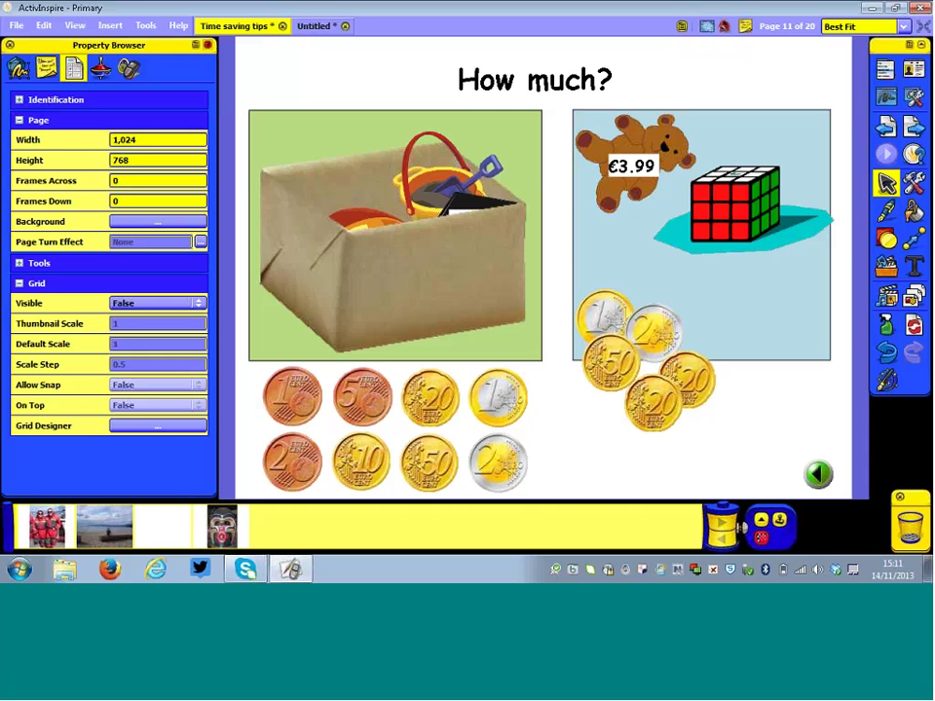
Turn on Drag a Copy for the 10 cent coin.
left_click(360, 472)
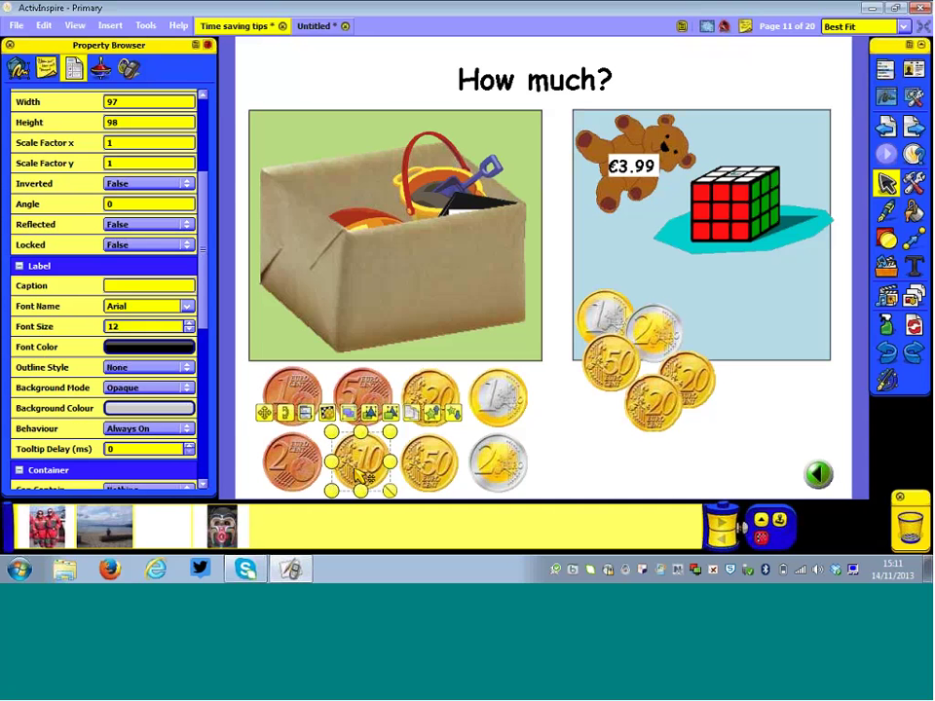
left_click(307, 415)
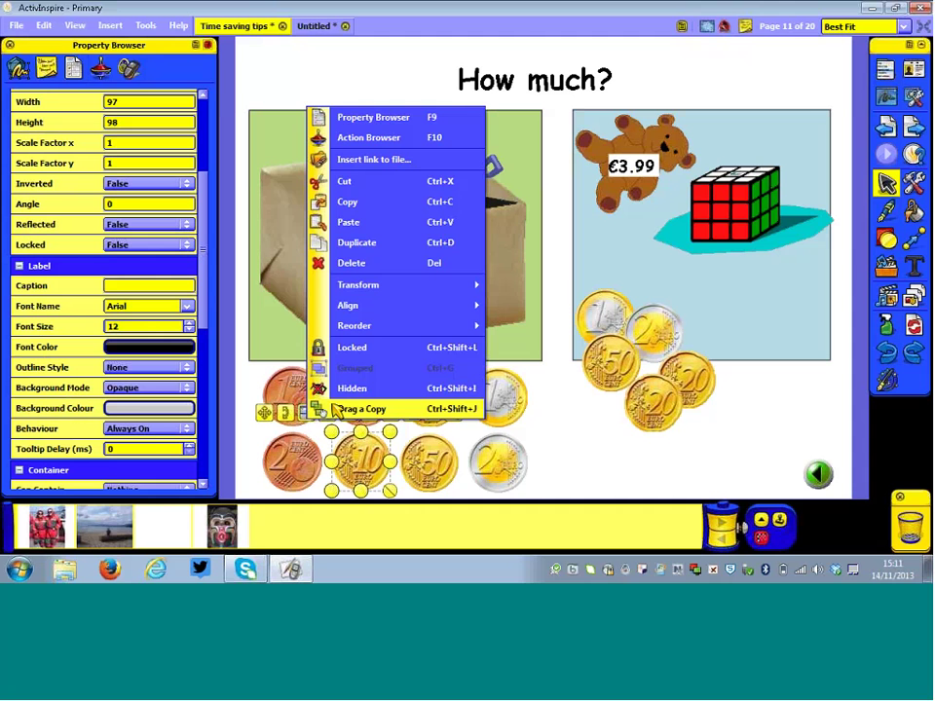
left_click(336, 409)
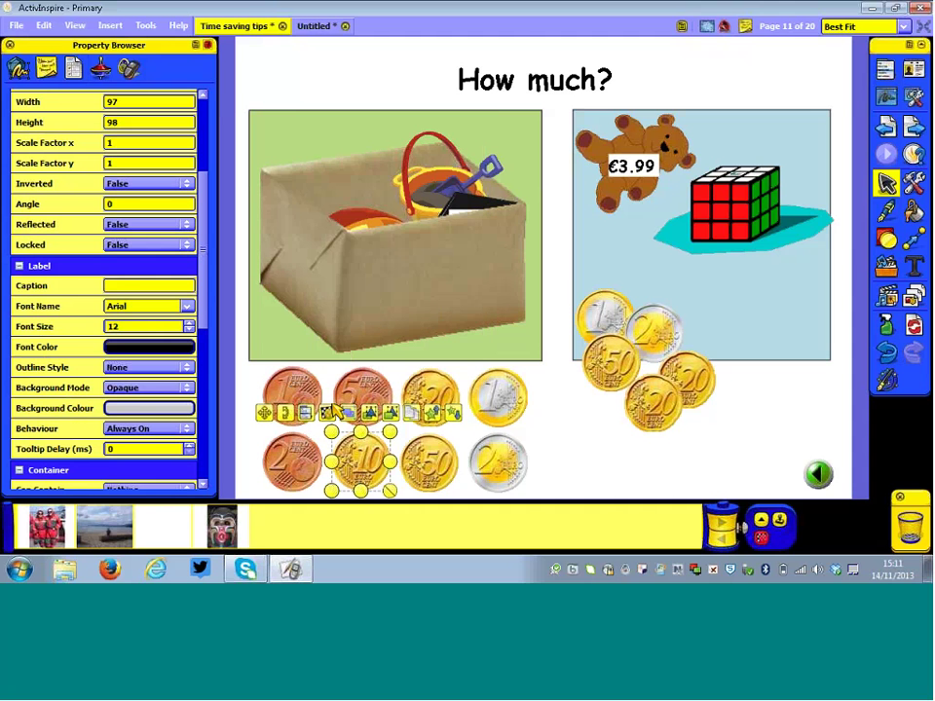
left_click(553, 451)
key("ctrl+z")
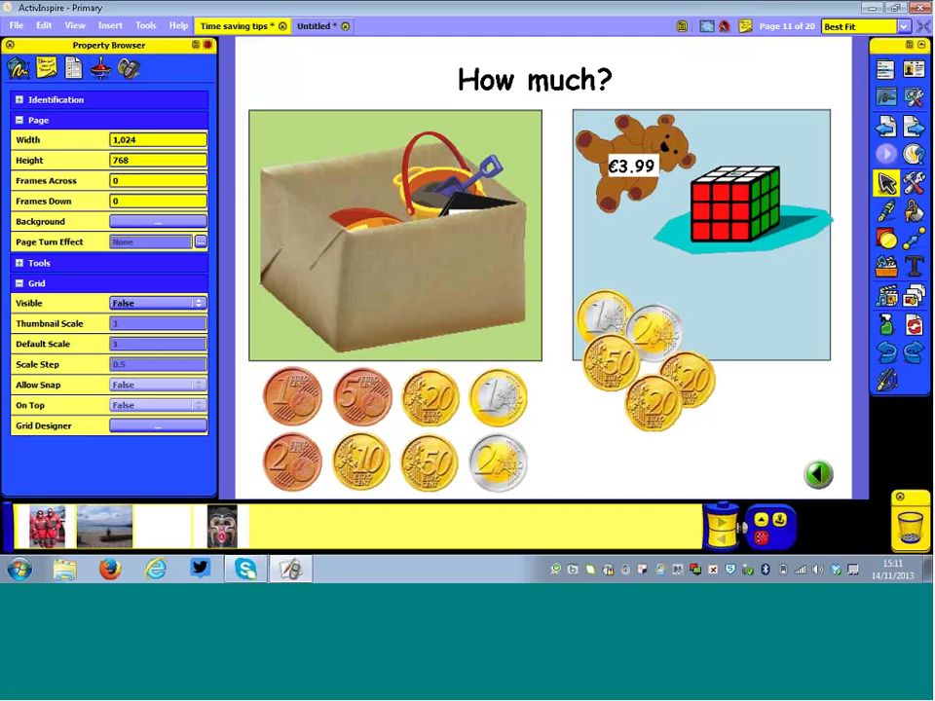
Place several copies of the 10 cent coin on the front of the cardboard box.
left_click_drag(371, 457, 414, 310)
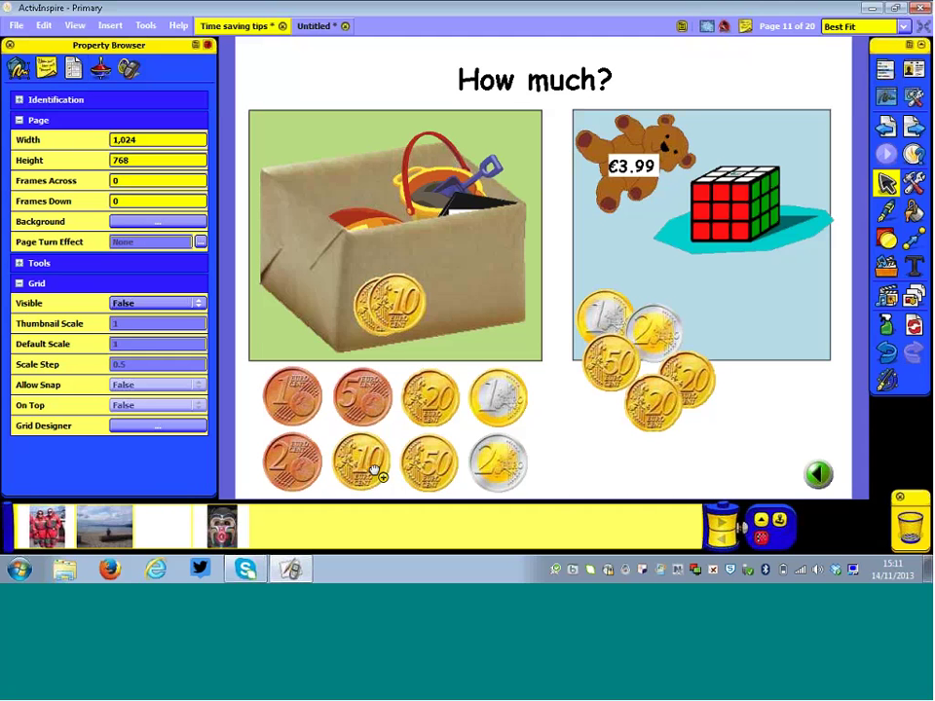
left_click_drag(369, 475, 451, 298)
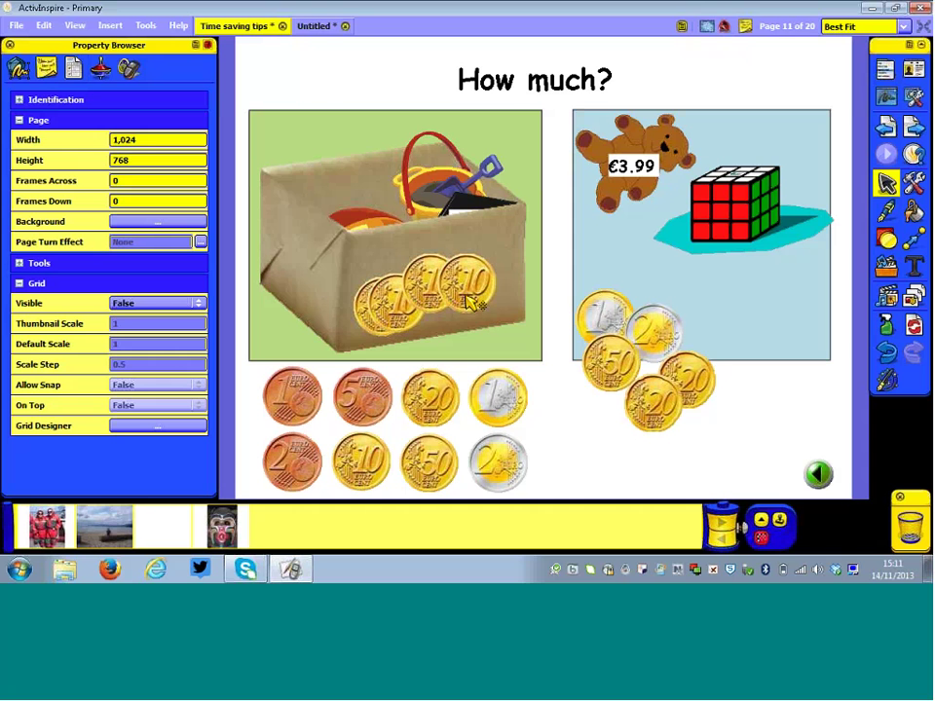
left_click_drag(366, 476, 410, 276)
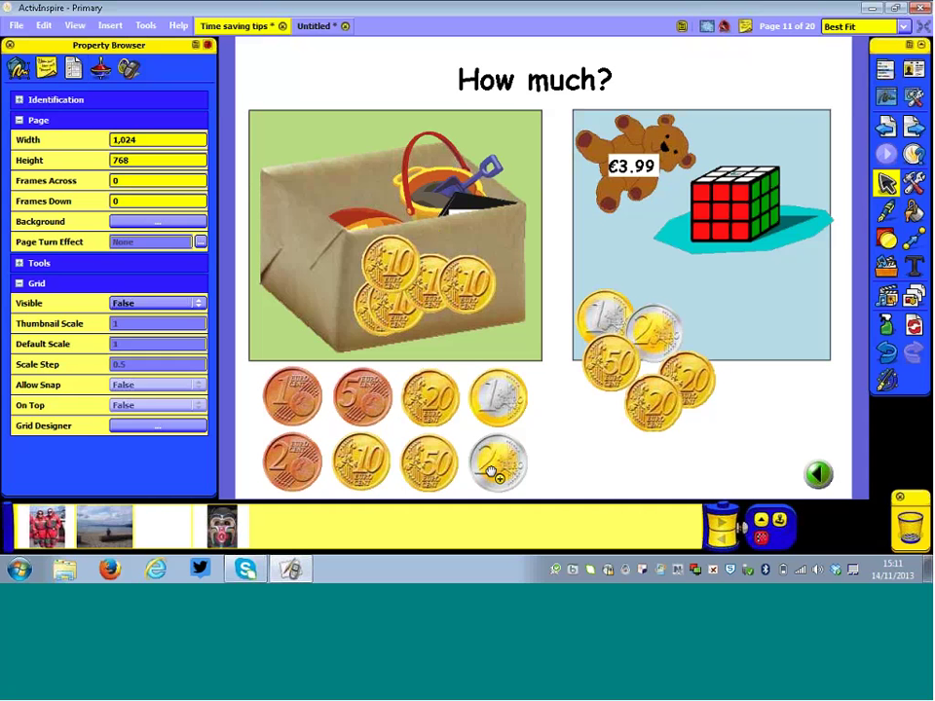
Switch Design Mode on and off again, and add two more 10 cent copies to the box.
left_click(711, 26)
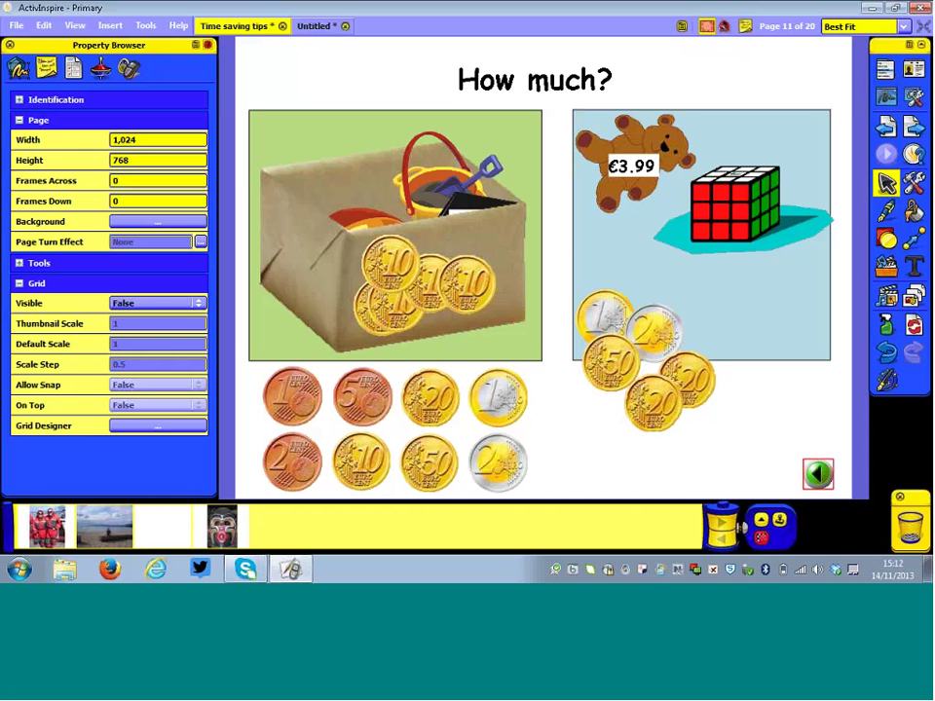
mouse_move(368, 466)
left_mouse_down()
mouse_move(632, 474)
mouse_move(372, 473)
left_mouse_up()
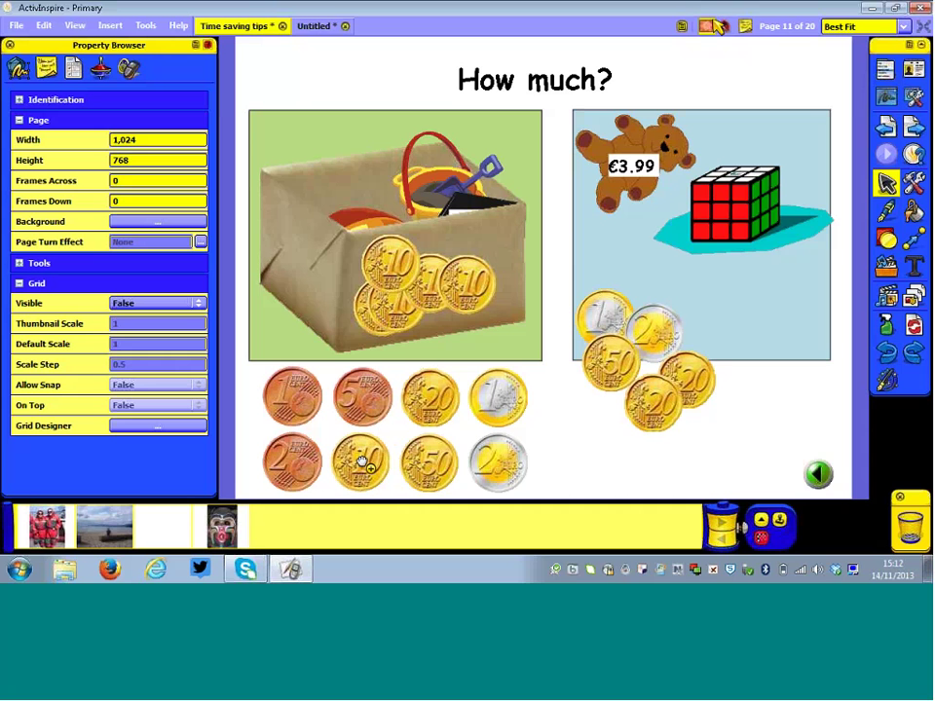
left_click_drag(359, 457, 458, 307)
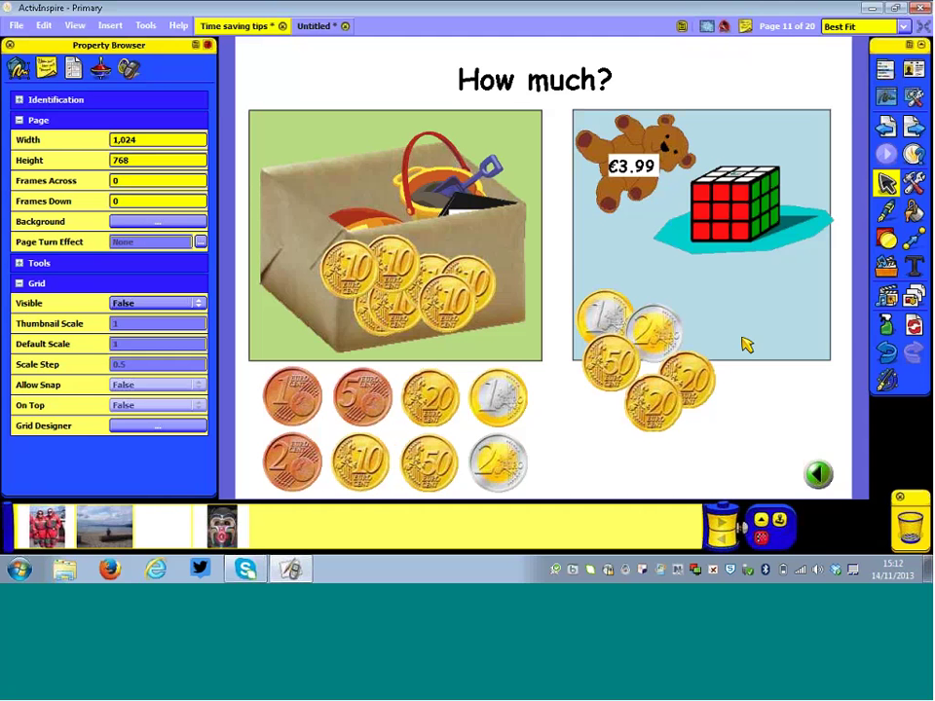
Spread out the 50 cent, 20 cent, 2 euro and 1 euro coins below the cube so they no longer overlap.
left_click_drag(614, 376, 687, 466)
left_click_drag(687, 389, 745, 394)
left_click_drag(668, 349, 686, 387)
left_click_drag(605, 320, 606, 356)
Select the five spread-out coins together and turn on Drag a Copy for all of them.
left_click_drag(569, 305, 776, 487)
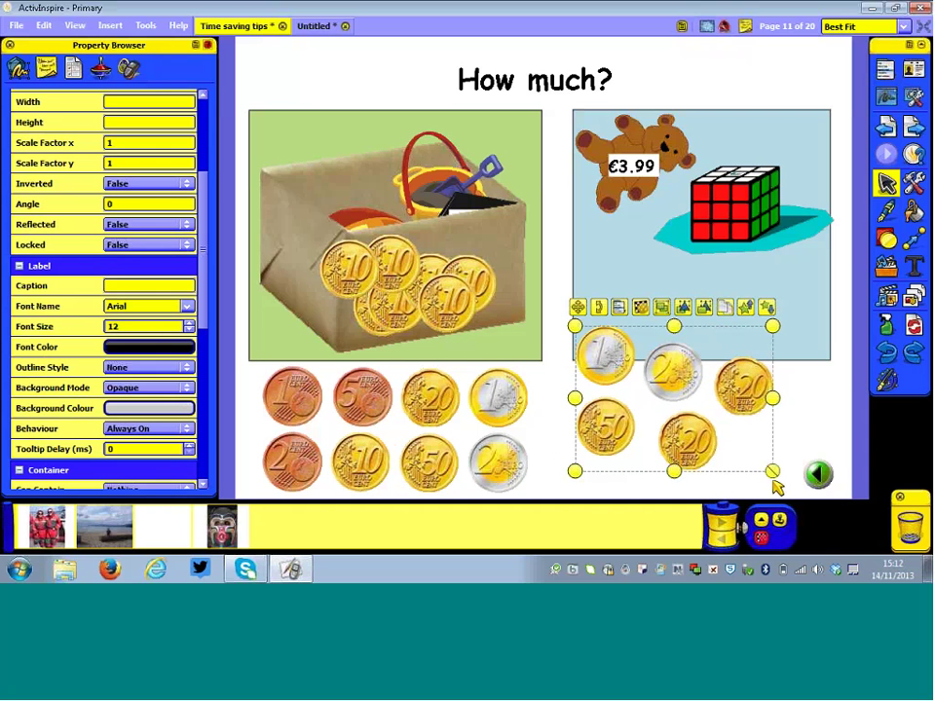
left_click(634, 308)
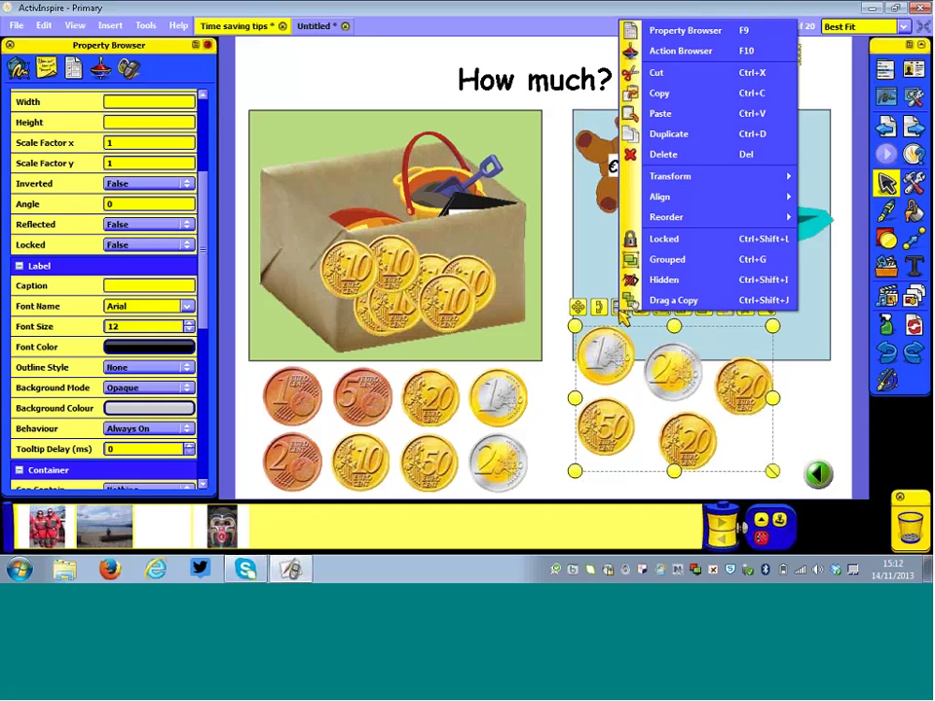
left_click(637, 301)
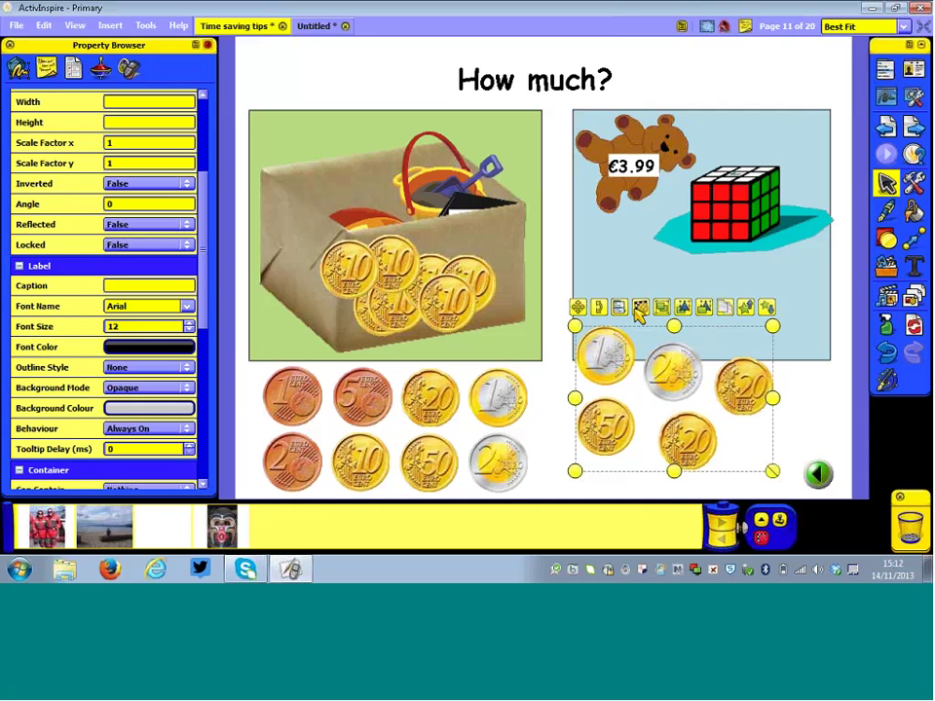
Add a copy of the 20 cent coin to the blue picture below the cube and go to the next page.
left_click(846, 409)
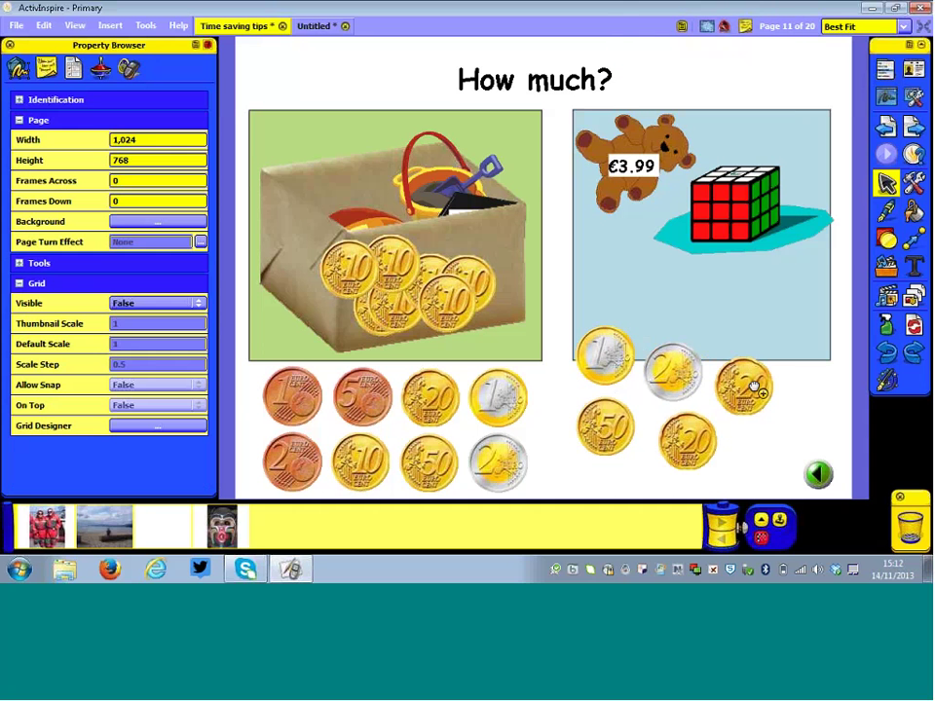
left_click_drag(744, 387, 745, 312)
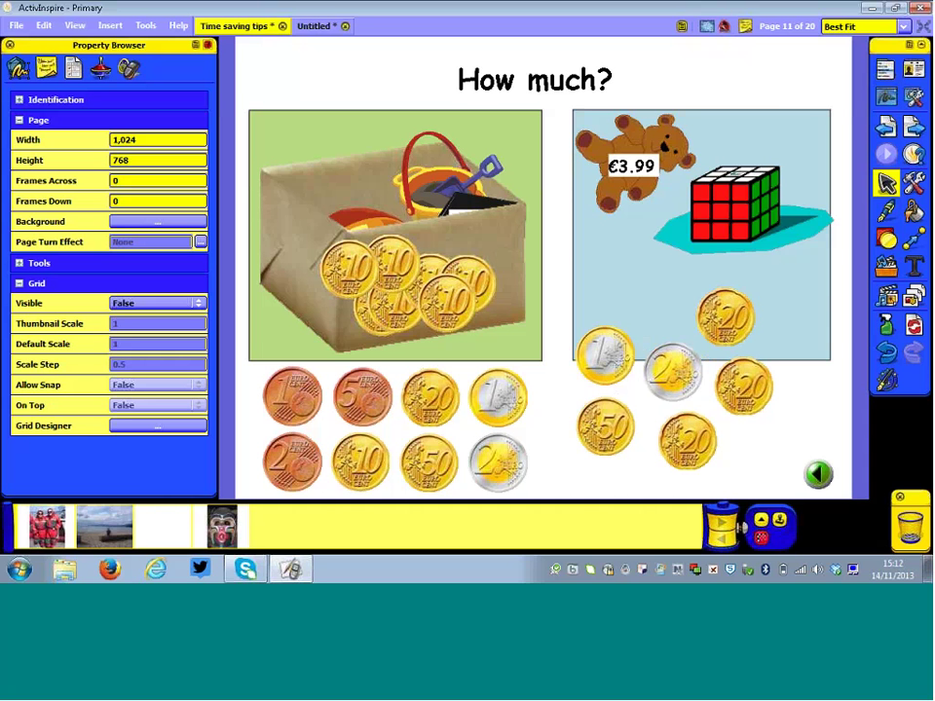
left_click(916, 128)
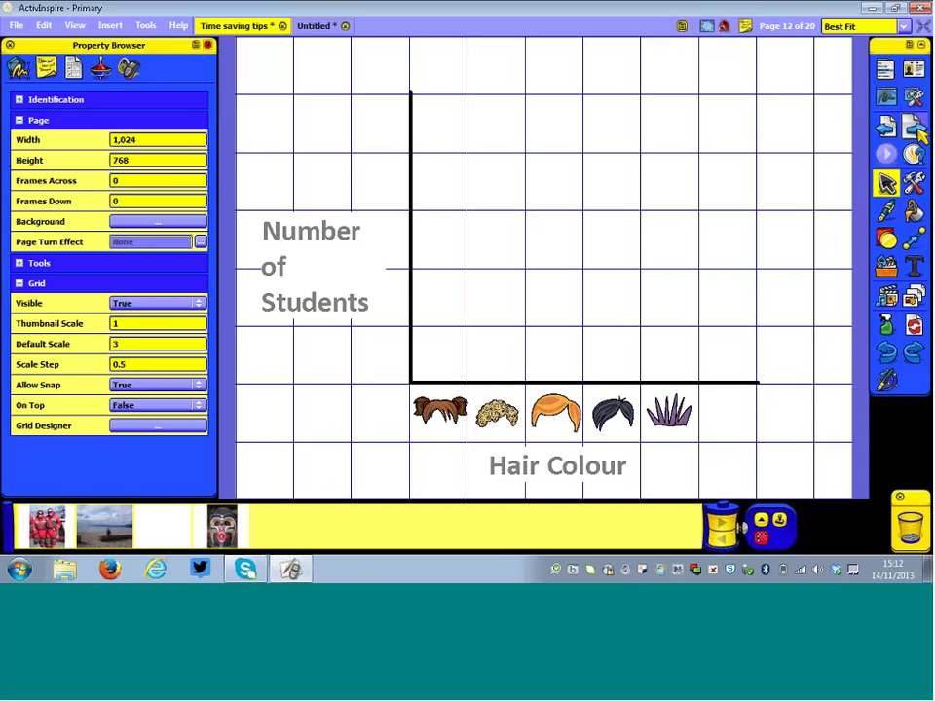
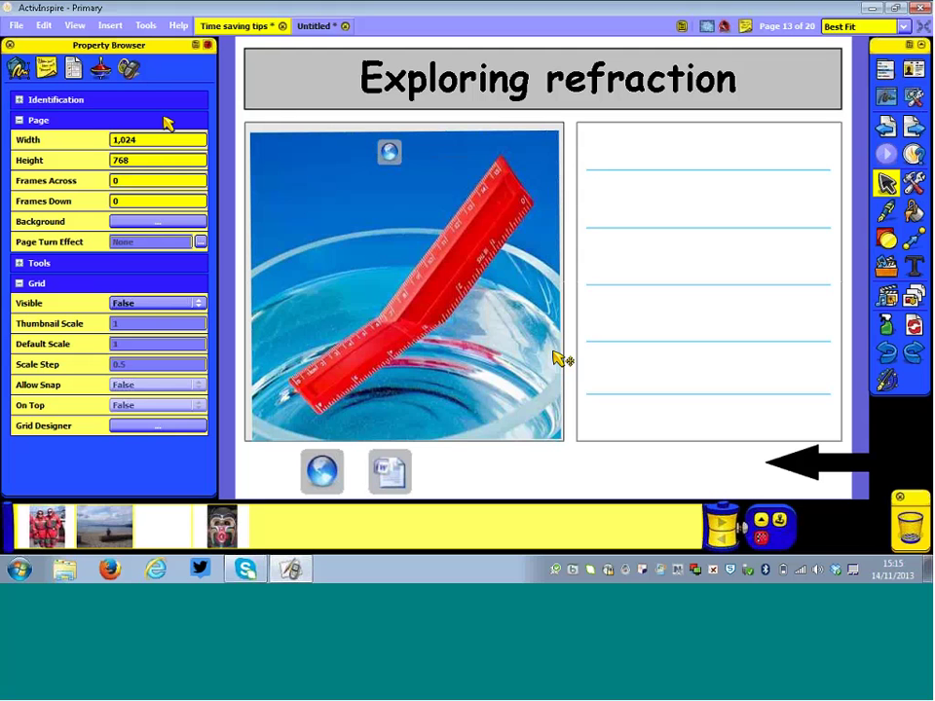
left_click(114, 29)
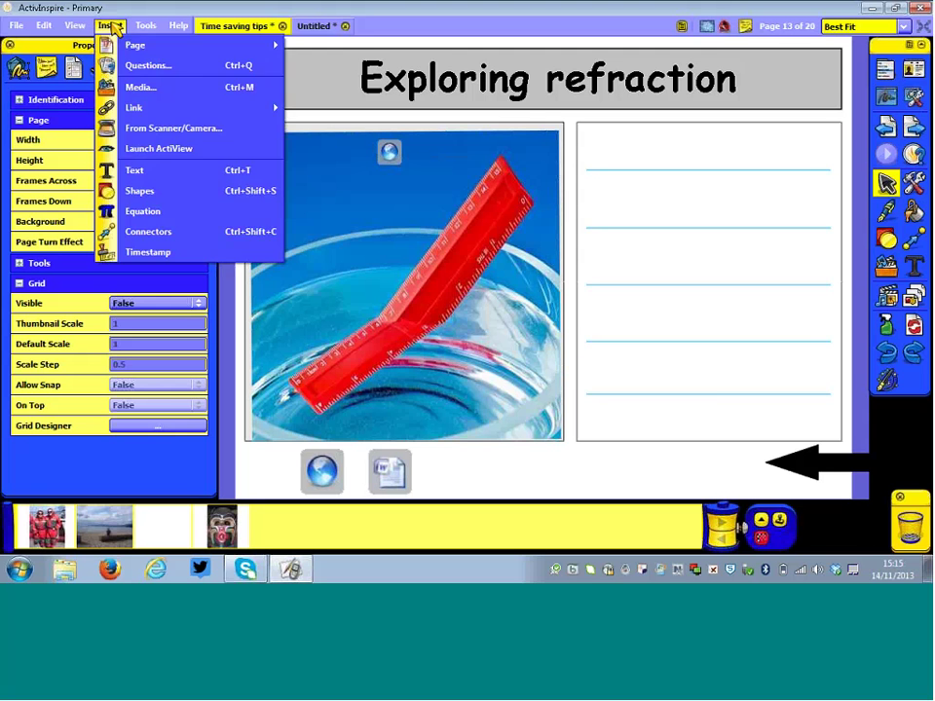
mouse_move(173, 108)
mouse_move(272, 112)
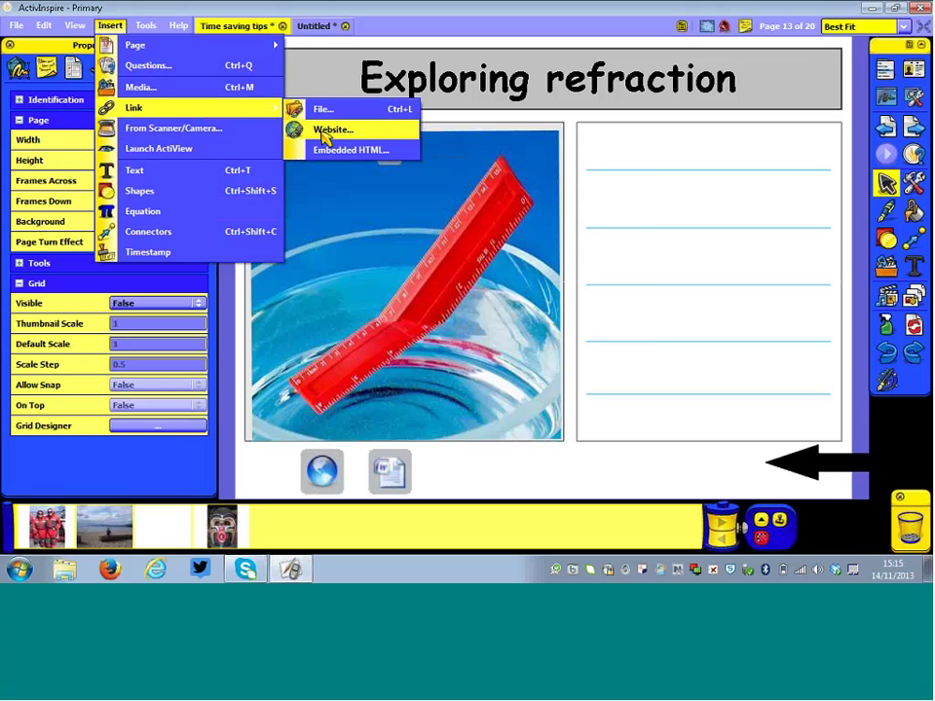
left_click(324, 130)
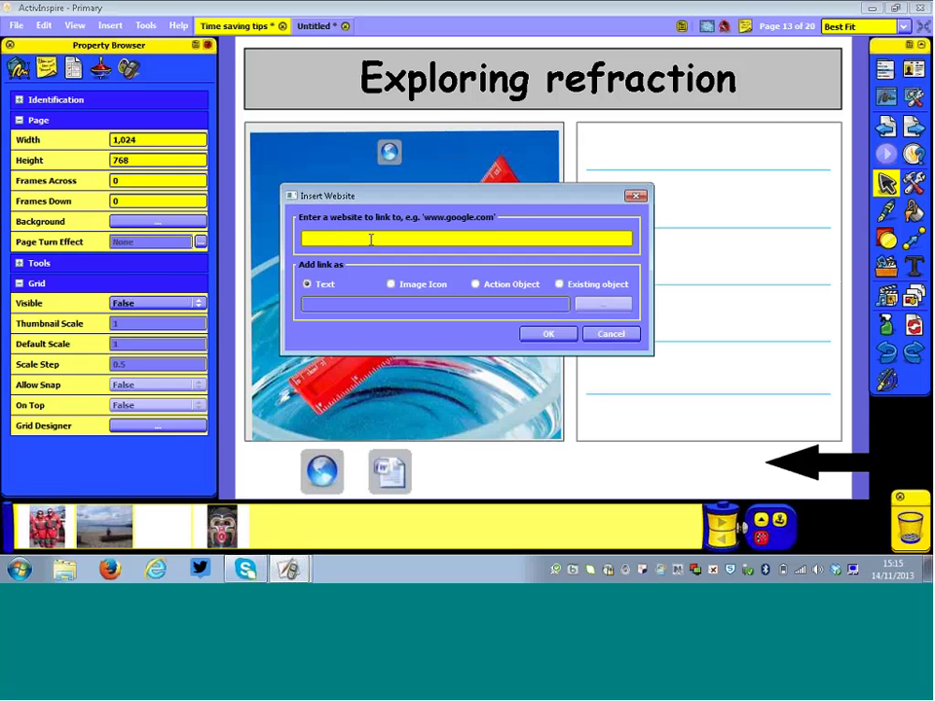
type("www.prometheanplanet.com")
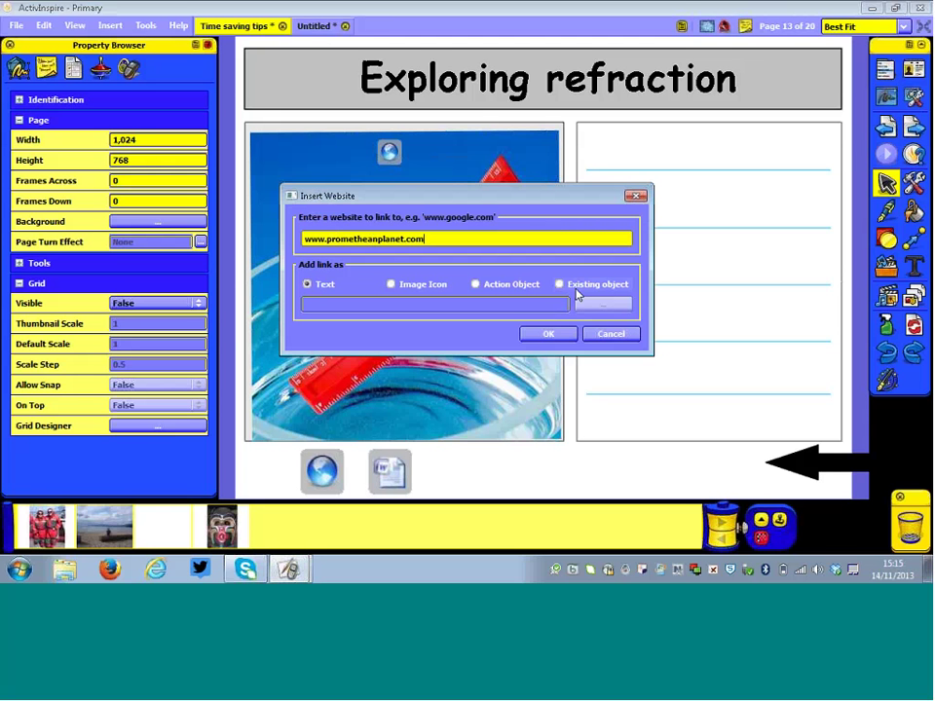
left_click(393, 285)
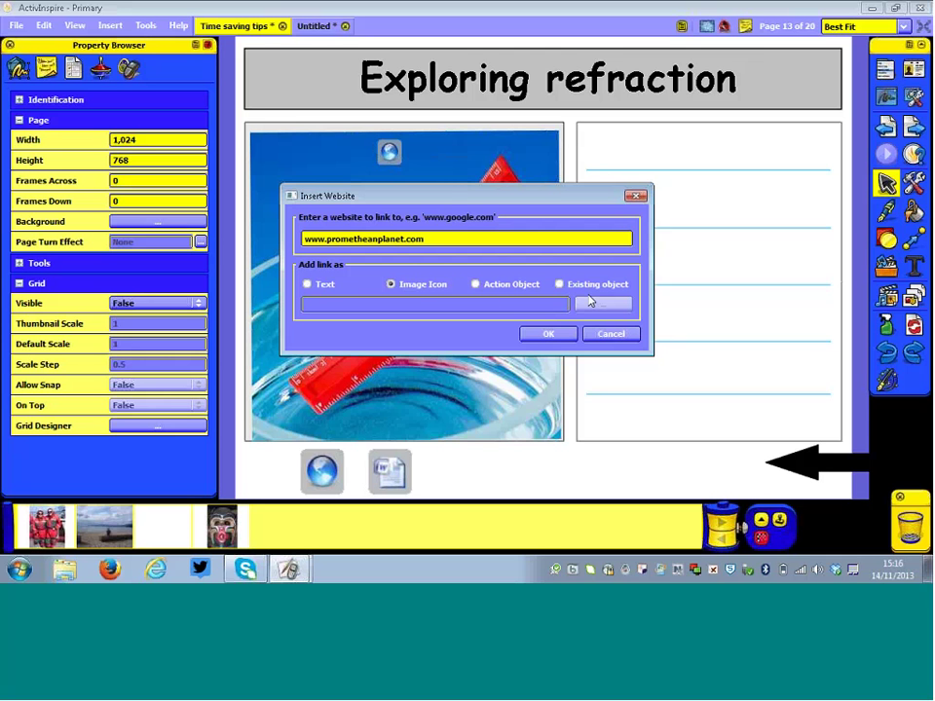
left_click(549, 335)
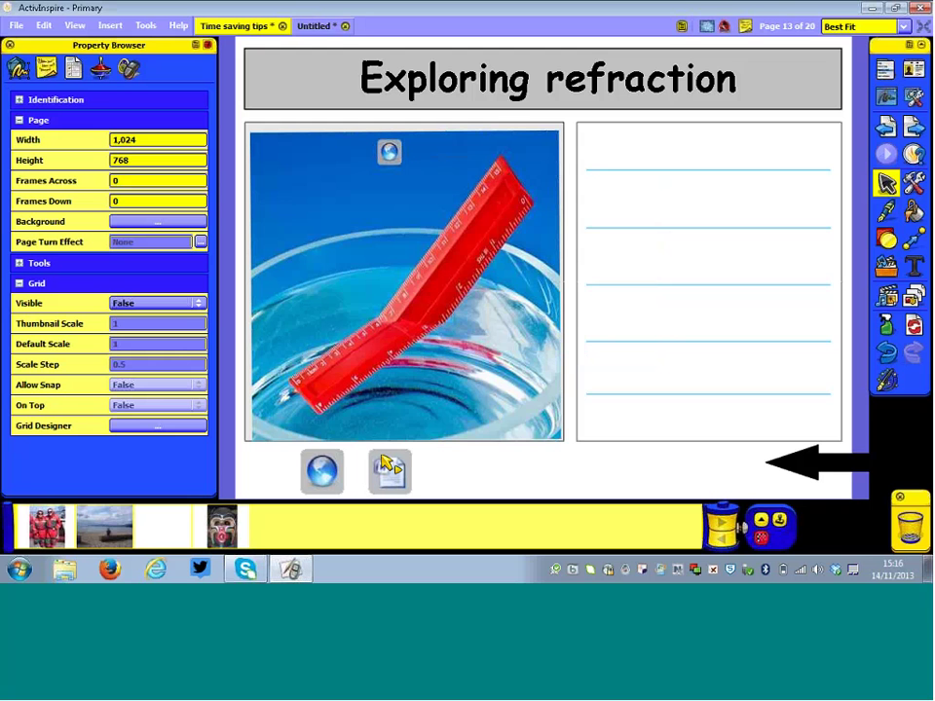
Go to the page on opening a file and review the link insertion options and the circled Insert File settings.
left_click(912, 127)
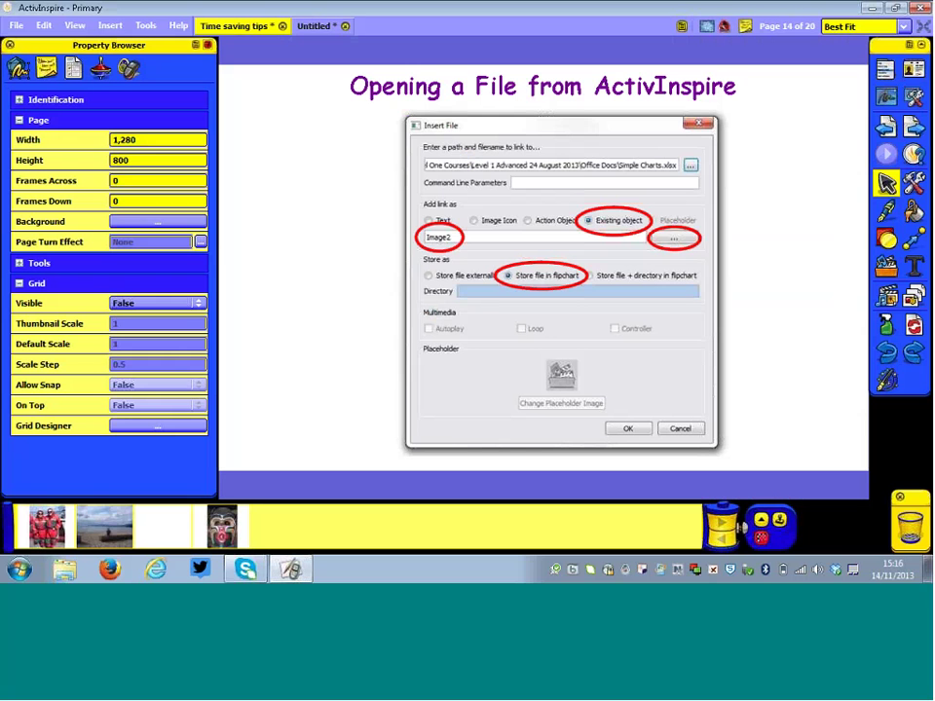
left_click(107, 27)
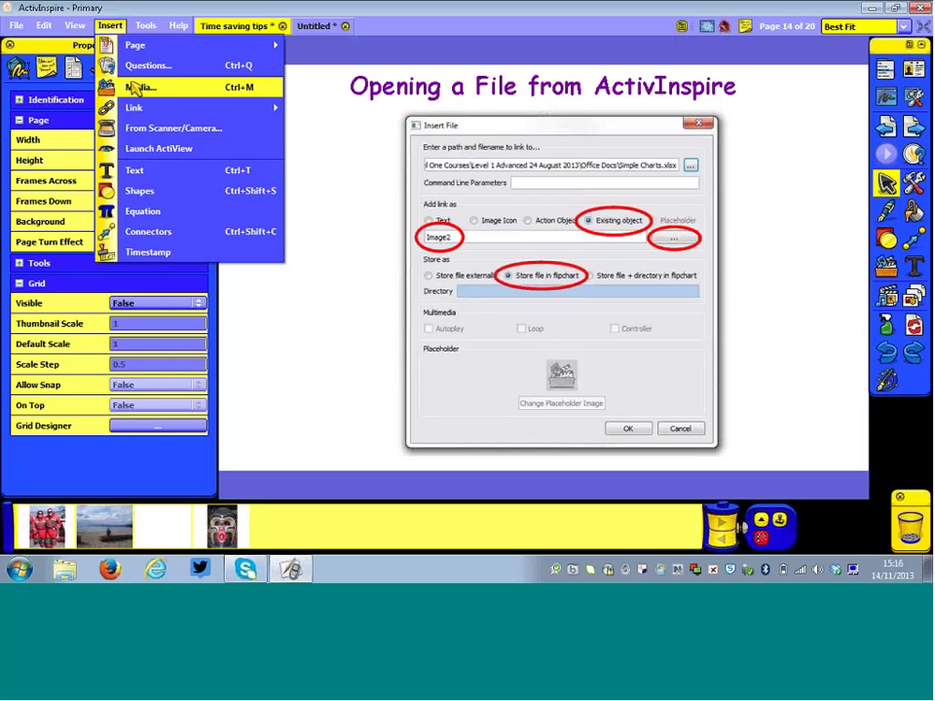
mouse_move(138, 109)
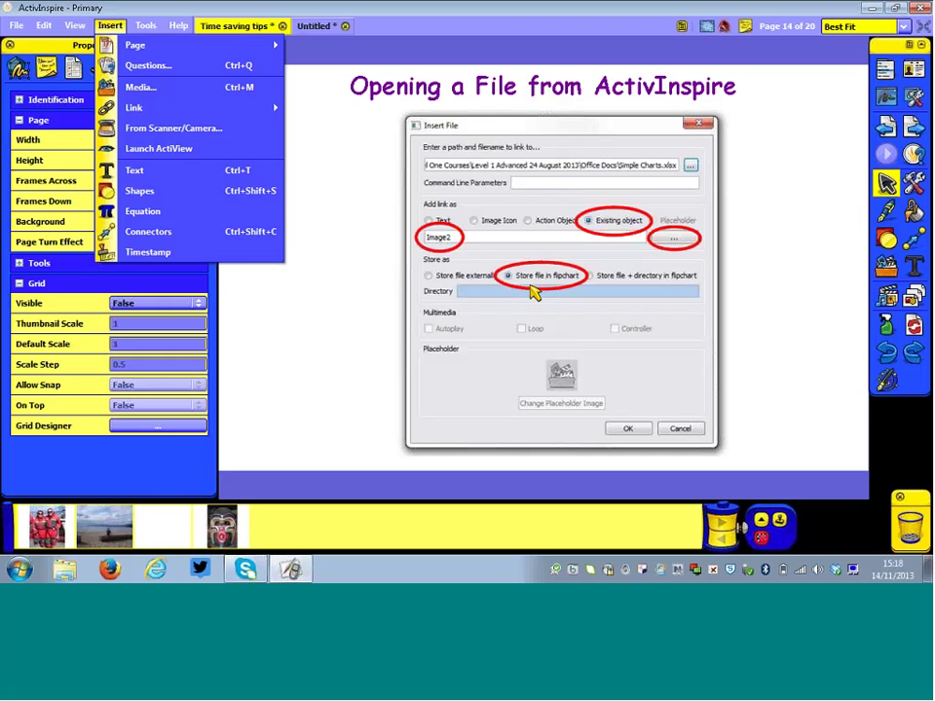
left_click(737, 370)
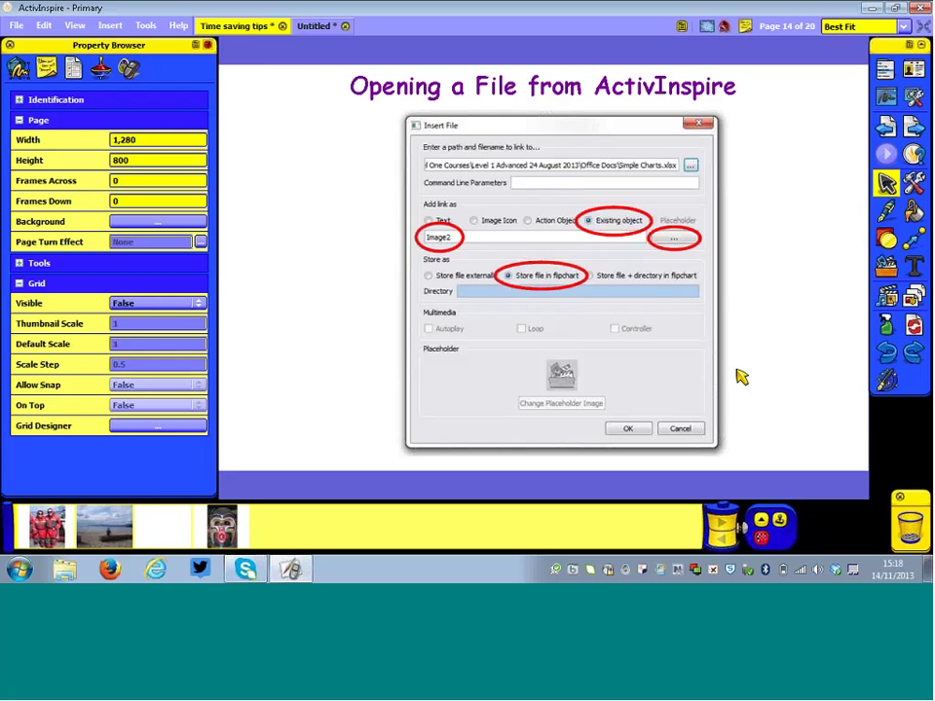
Play the embedded GCSE Science Revision refraction video on the next page and return to the Exploring refraction page.
left_click(913, 127)
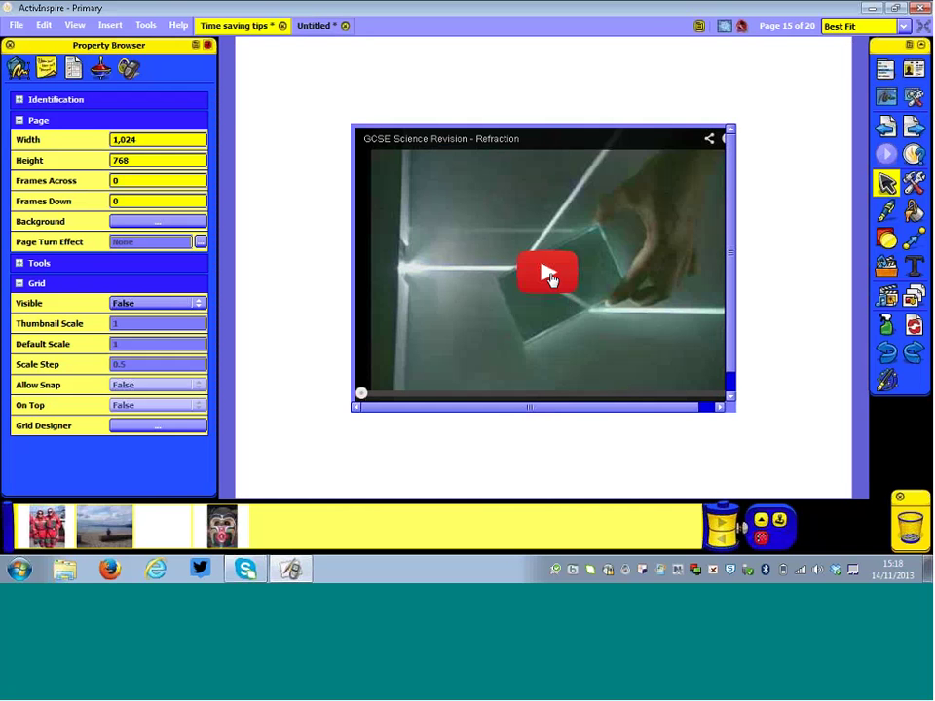
left_click(548, 273)
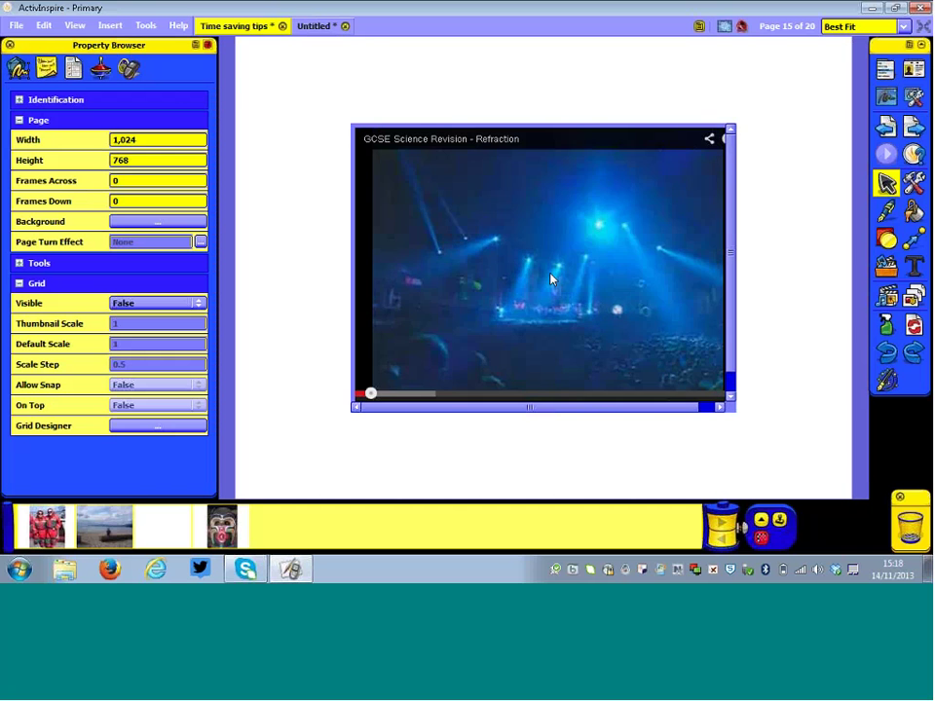
left_click(913, 297)
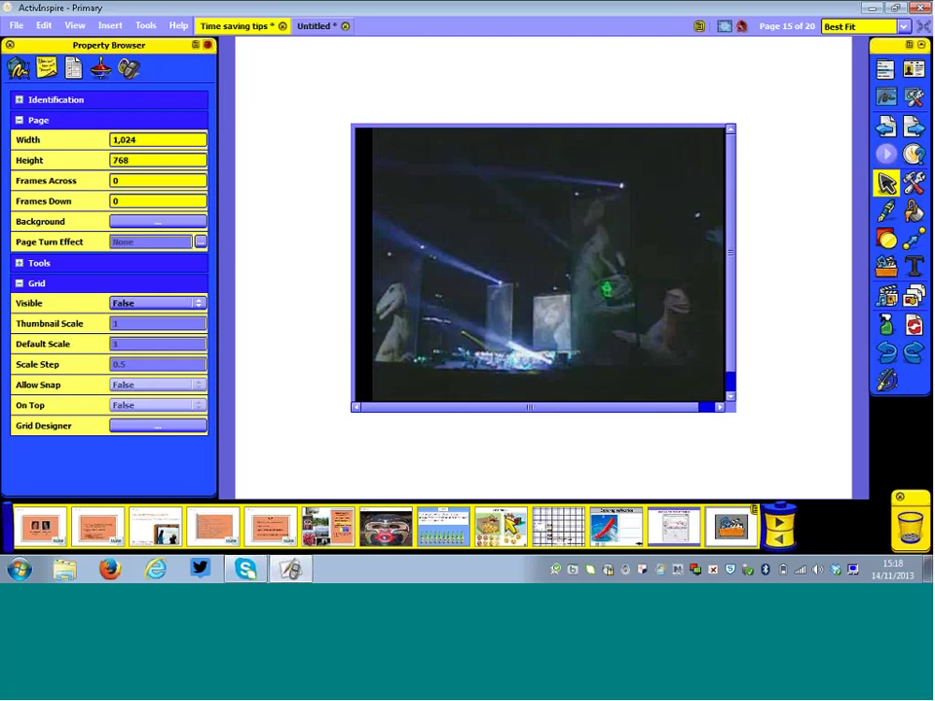
left_click(619, 528)
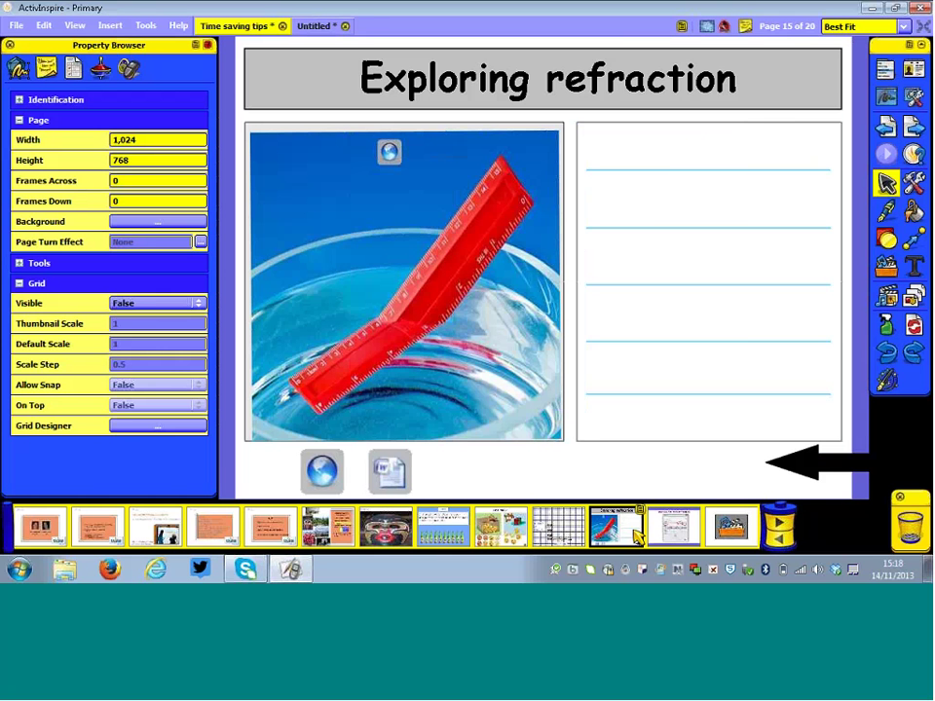
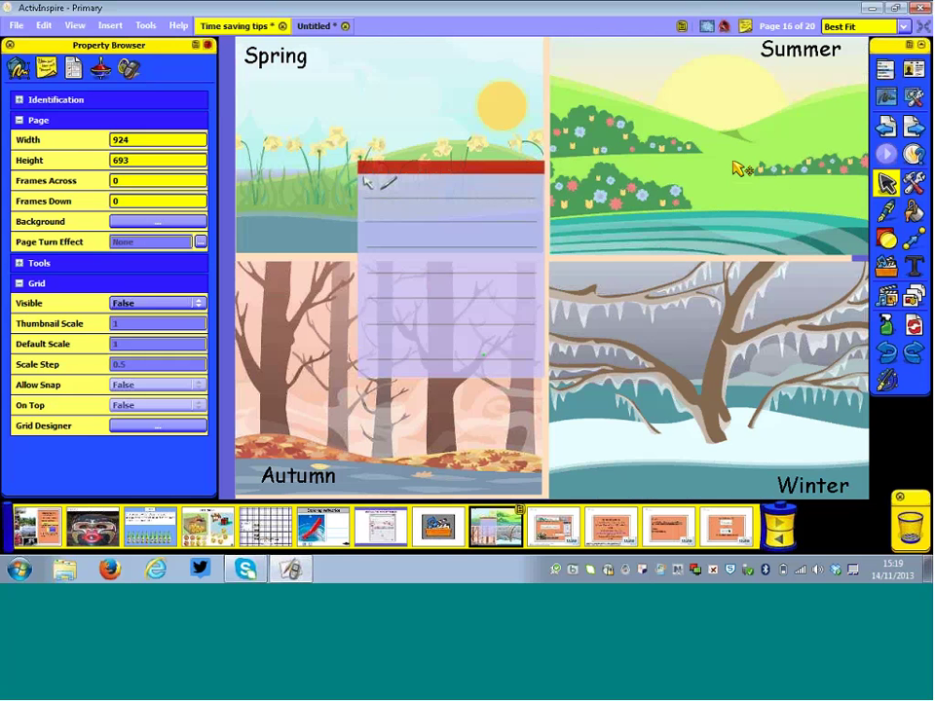
Move the lined note on the seasons page slightly down and check its container properties.
left_click_drag(450, 172, 446, 210)
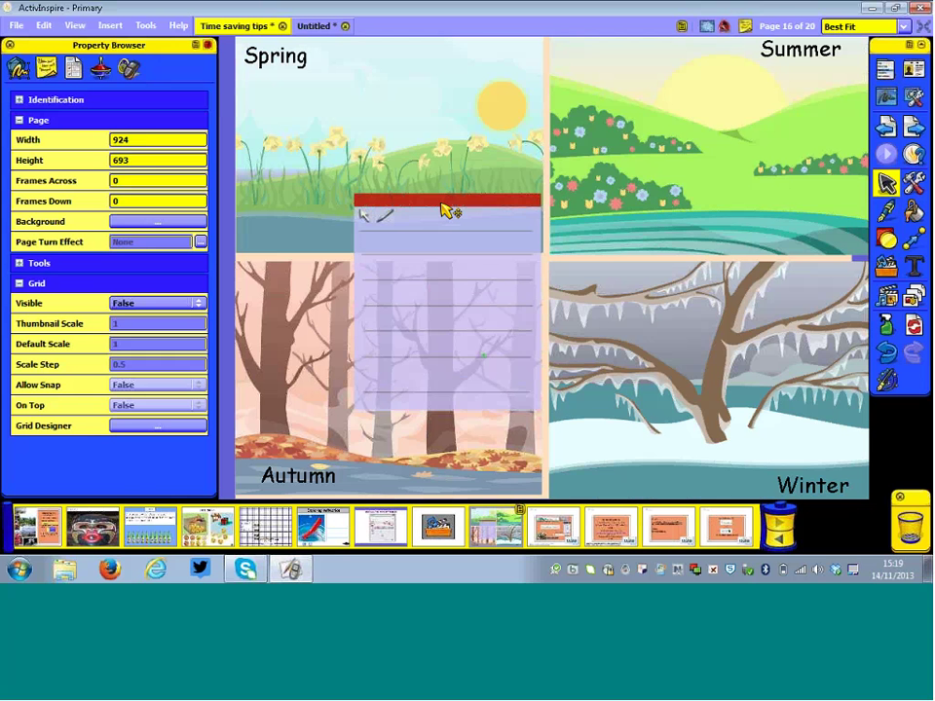
left_click(446, 211)
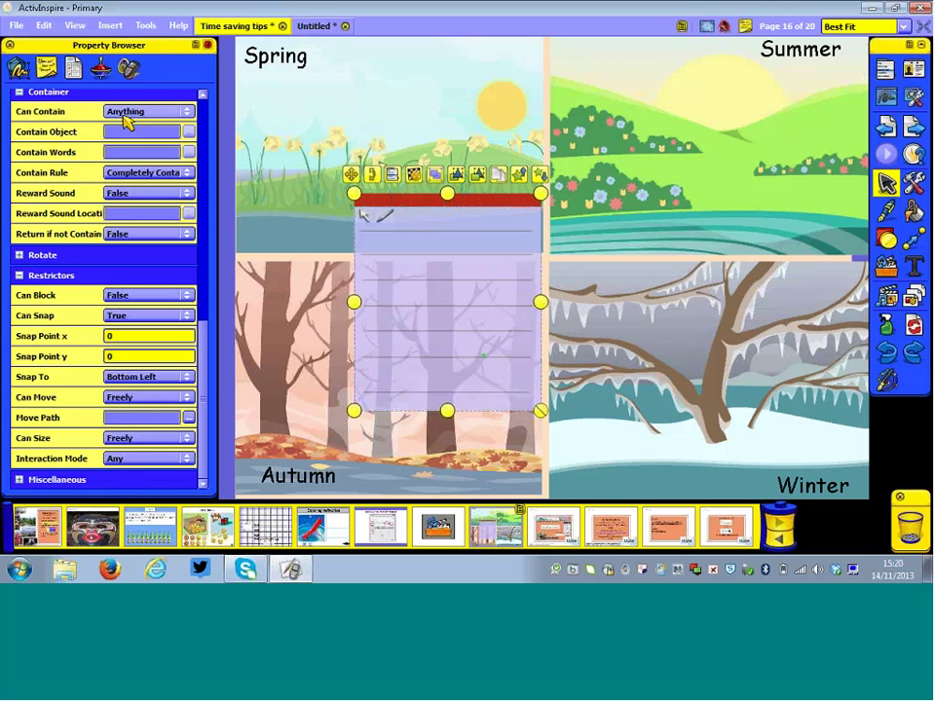
left_click(334, 230)
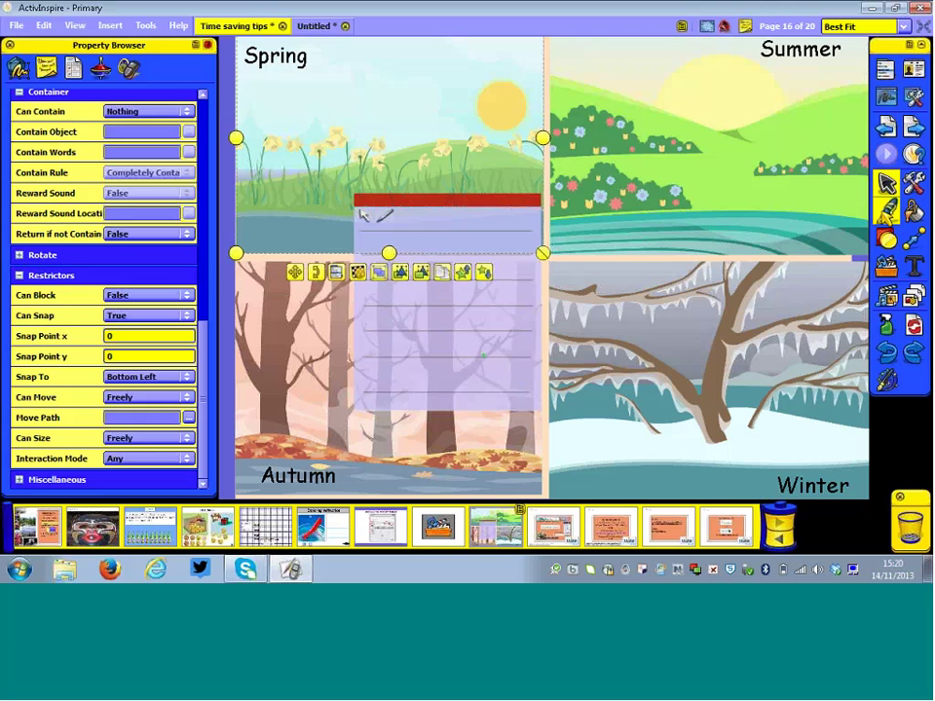
Scribble on the lined note with the blue pen and move the note with its writing between the season pictures.
left_click(887, 210)
mouse_move(394, 267)
left_mouse_down()
mouse_move(447, 332)
mouse_move(435, 309)
mouse_move(464, 309)
left_mouse_up()
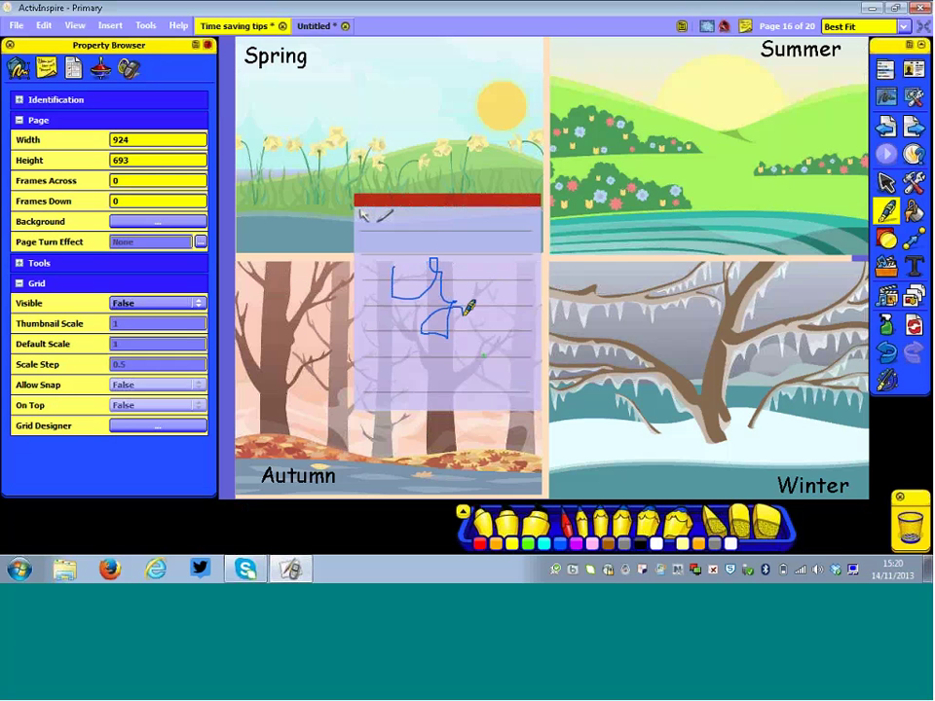
left_click(886, 185)
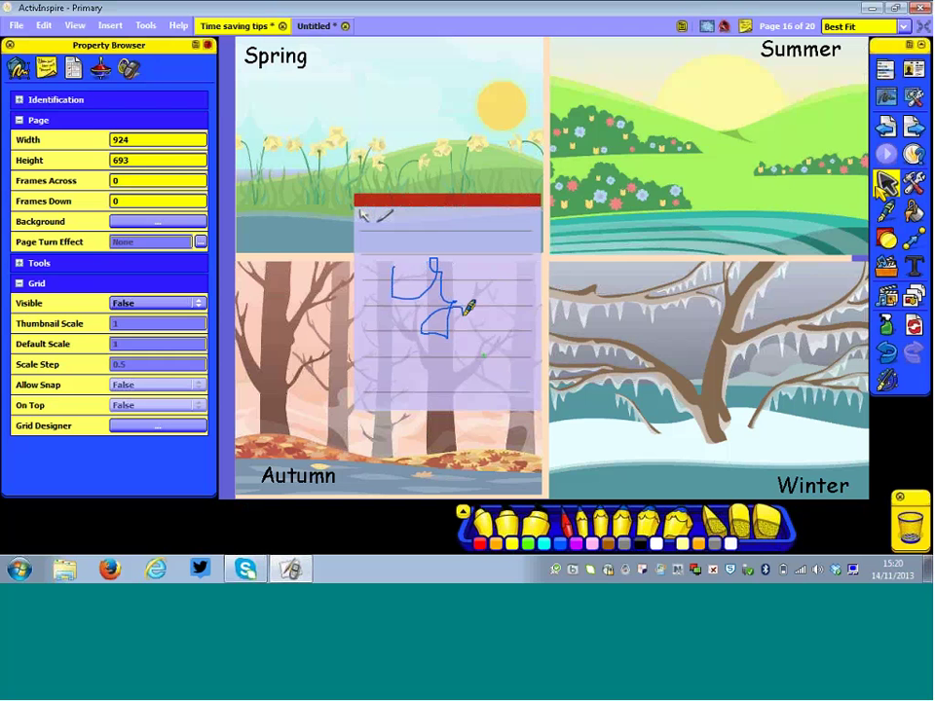
mouse_move(461, 213)
left_mouse_down()
mouse_move(462, 202)
mouse_move(703, 210)
mouse_move(610, 167)
mouse_move(545, 156)
mouse_move(470, 215)
left_mouse_up()
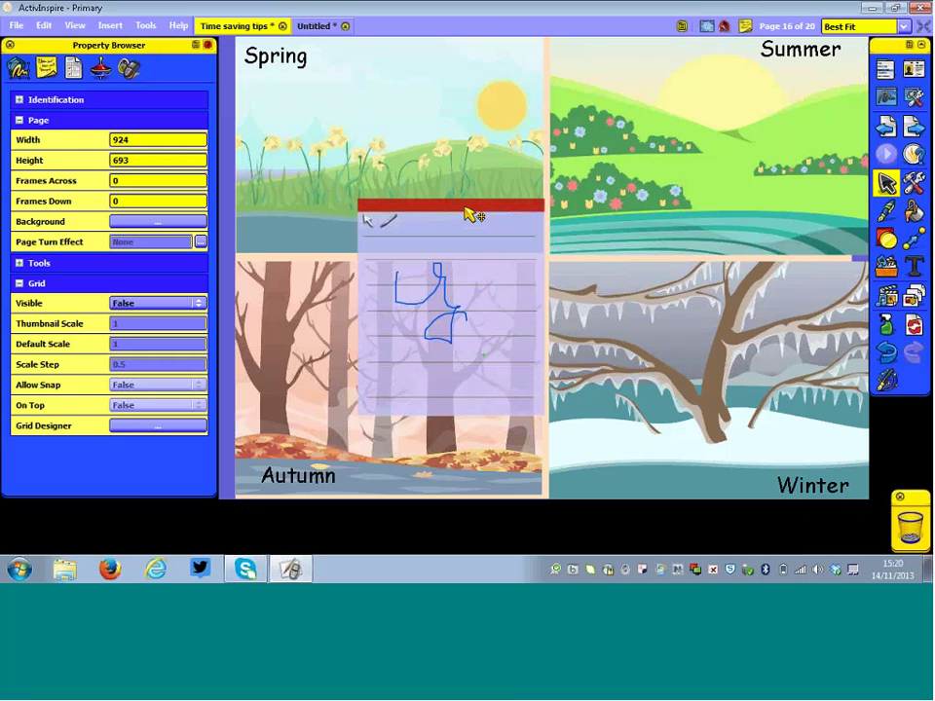
left_click(445, 280)
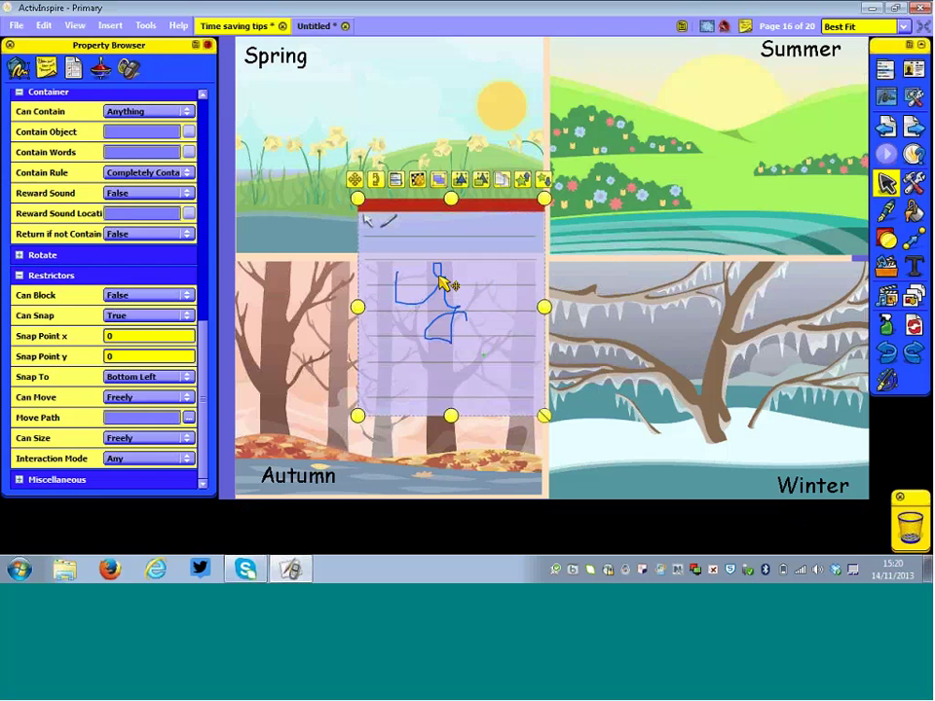
left_click(440, 283)
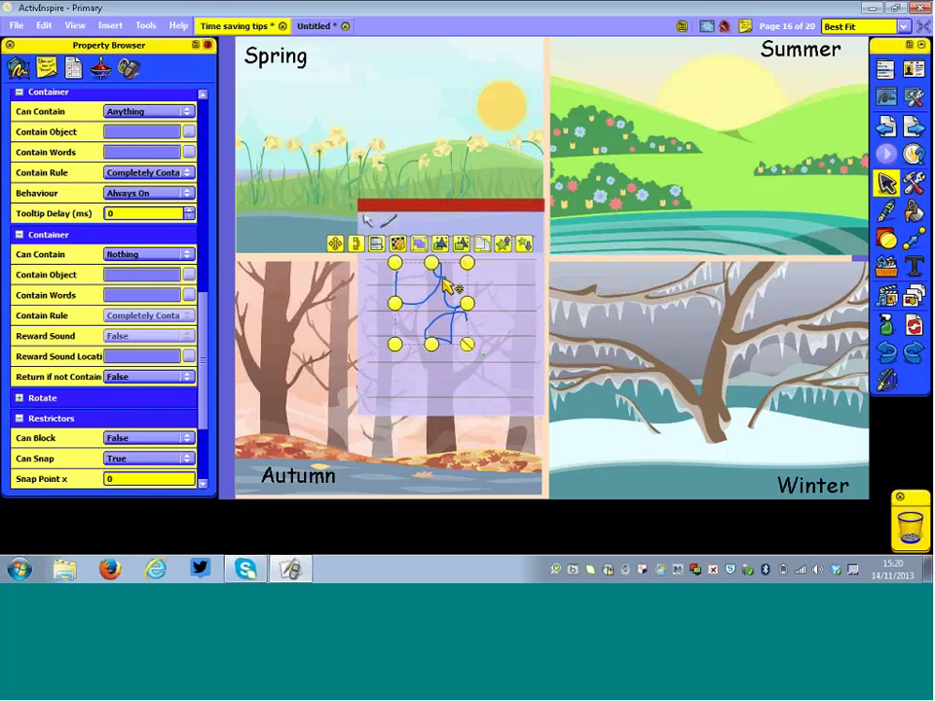
left_click_drag(442, 282, 551, 284)
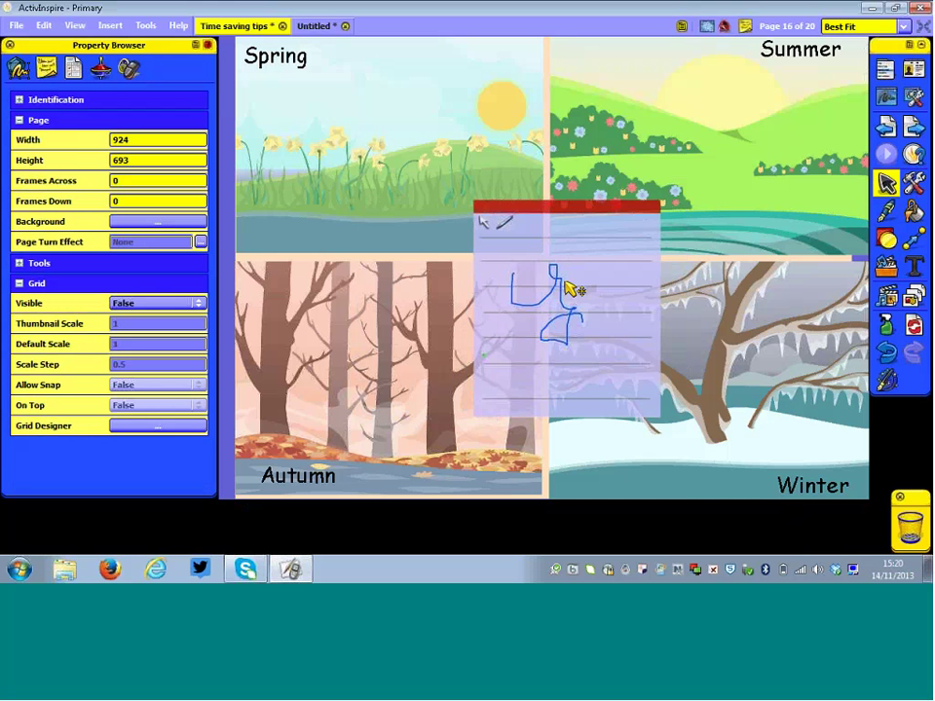
Move the pen scribble off the note and onto the Winter picture.
left_click(560, 283)
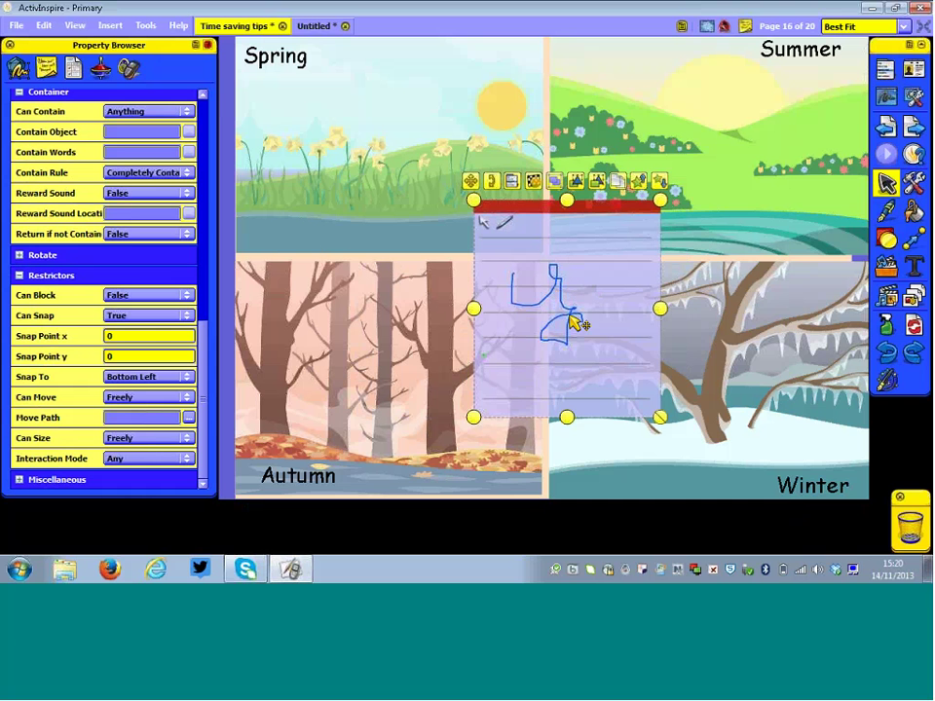
left_click(577, 320)
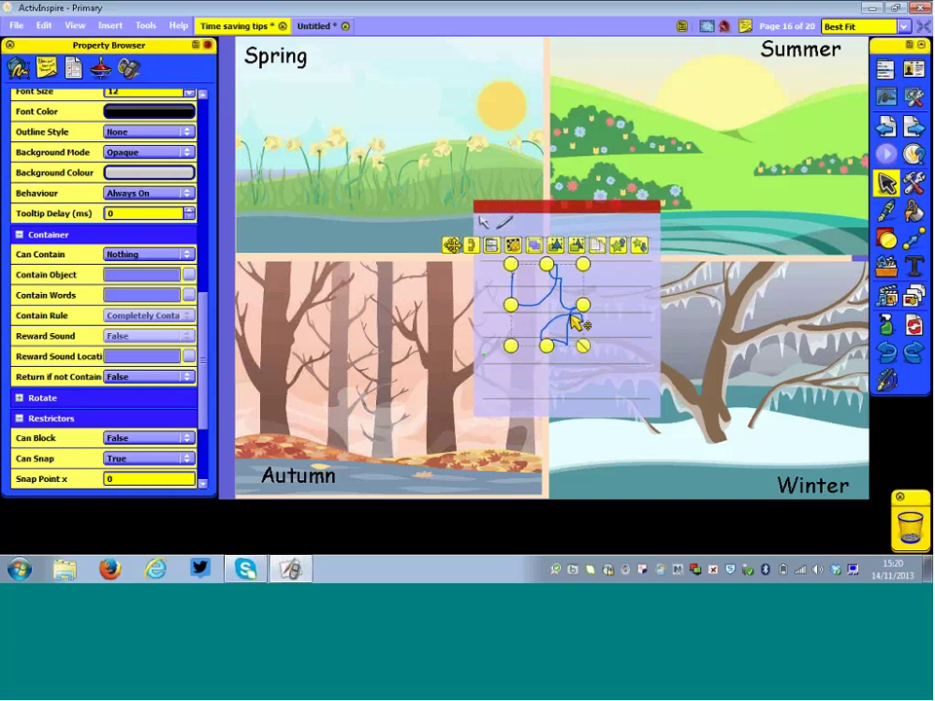
mouse_move(577, 319)
left_mouse_down()
mouse_move(698, 318)
mouse_move(813, 442)
mouse_move(843, 419)
left_mouse_up()
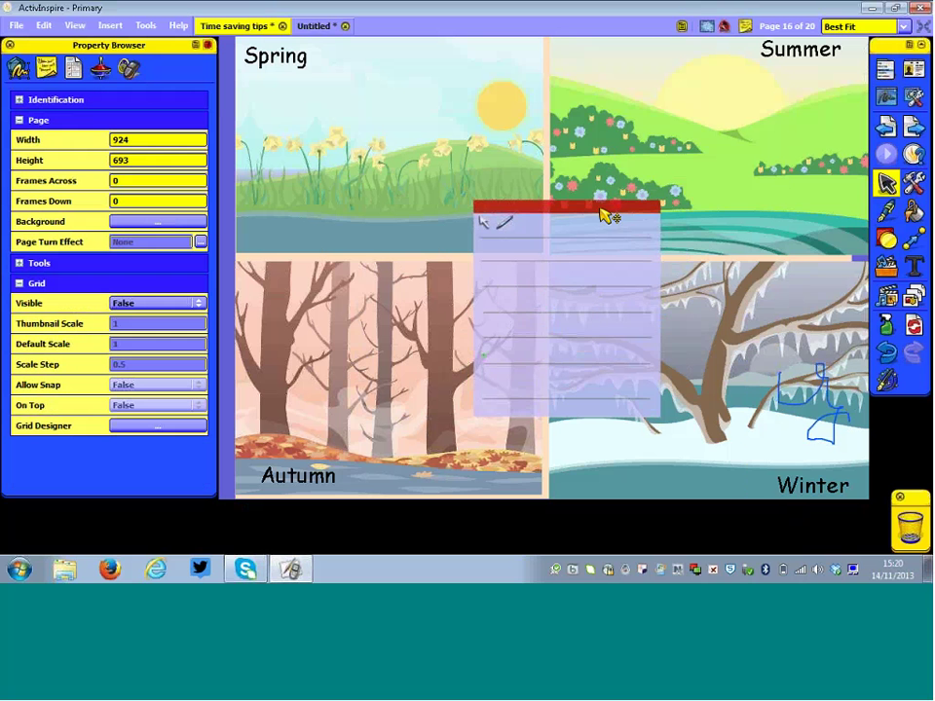
Move the empty note back over the Spring and Autumn pictures, duplicate it and place the copy over Summer and Winter.
mouse_move(526, 259)
left_mouse_down()
mouse_move(444, 306)
mouse_move(468, 230)
left_mouse_up()
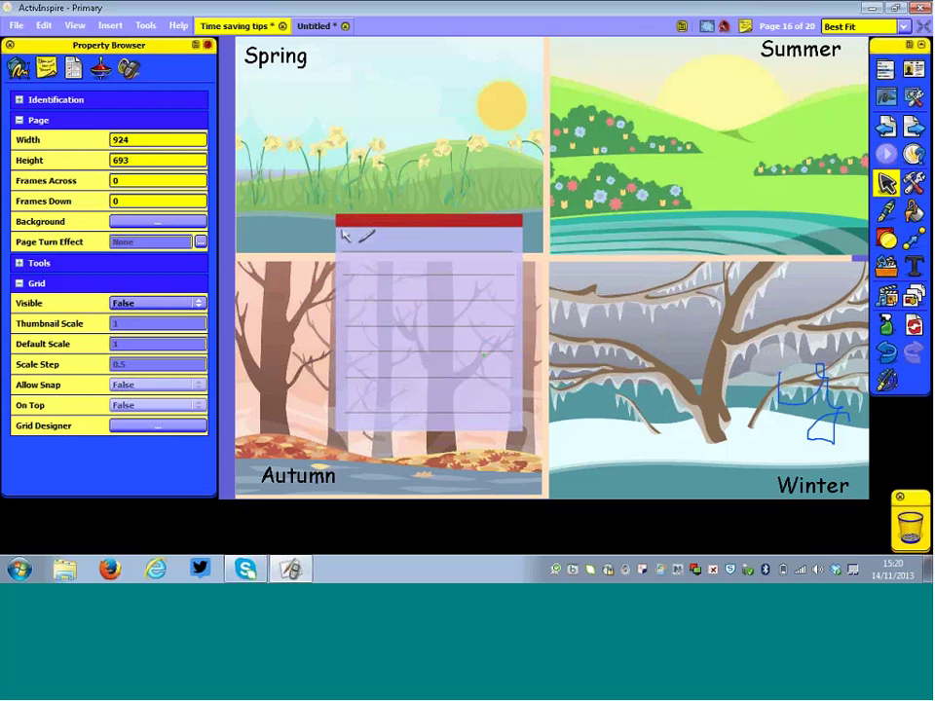
left_click(436, 247)
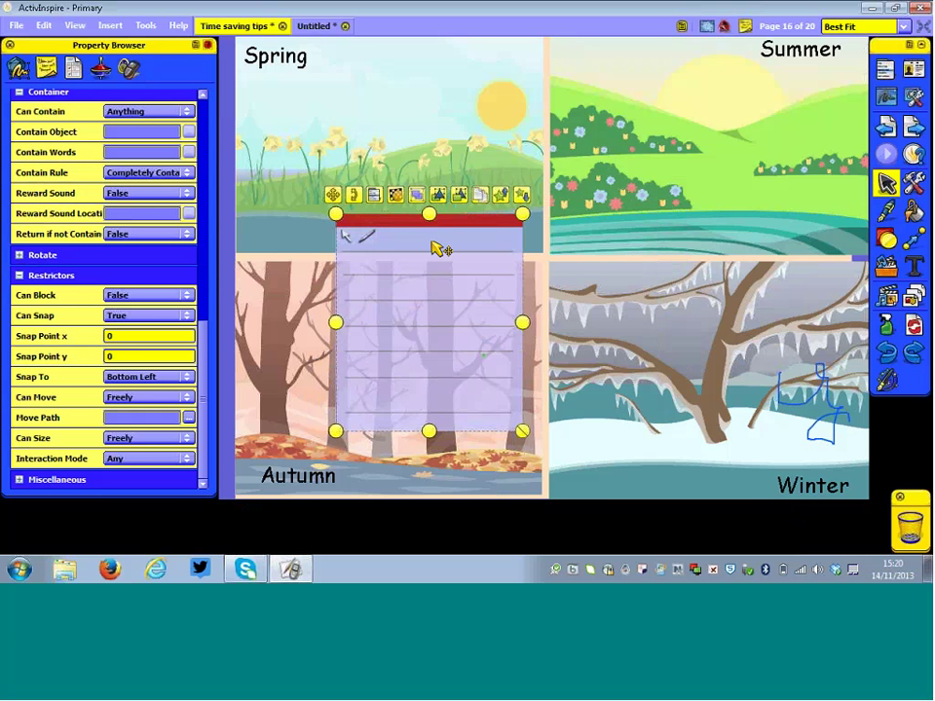
left_click(480, 200)
left_click_drag(453, 233, 724, 215)
Write two freehand pen lines on each of the two notes.
left_click_drag(657, 258, 769, 263)
left_click_drag(657, 313, 749, 318)
left_click_drag(383, 282, 482, 279)
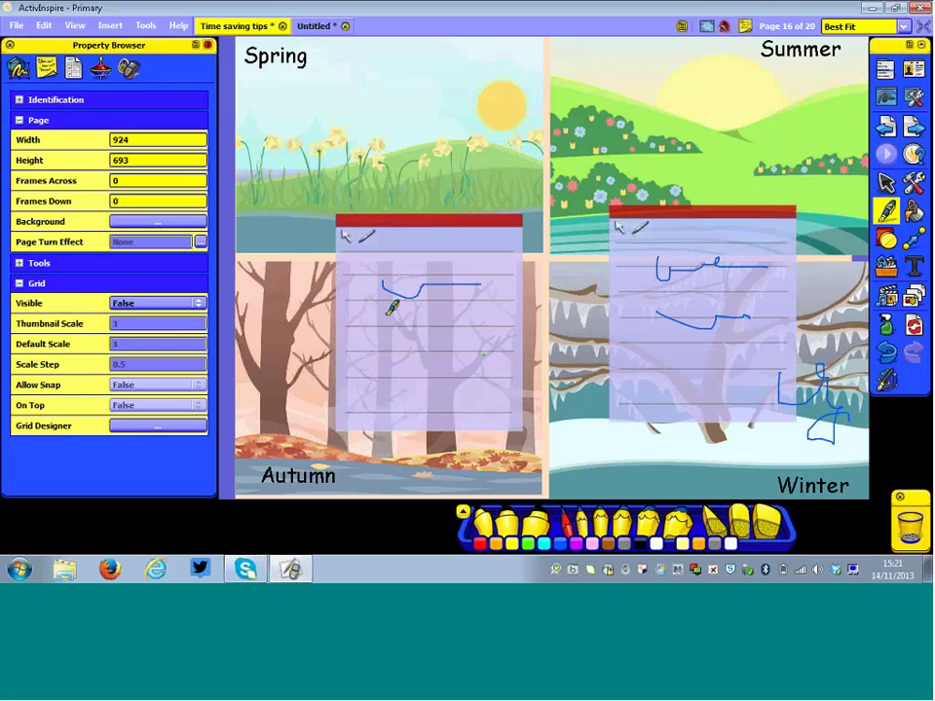
left_click_drag(394, 321, 500, 338)
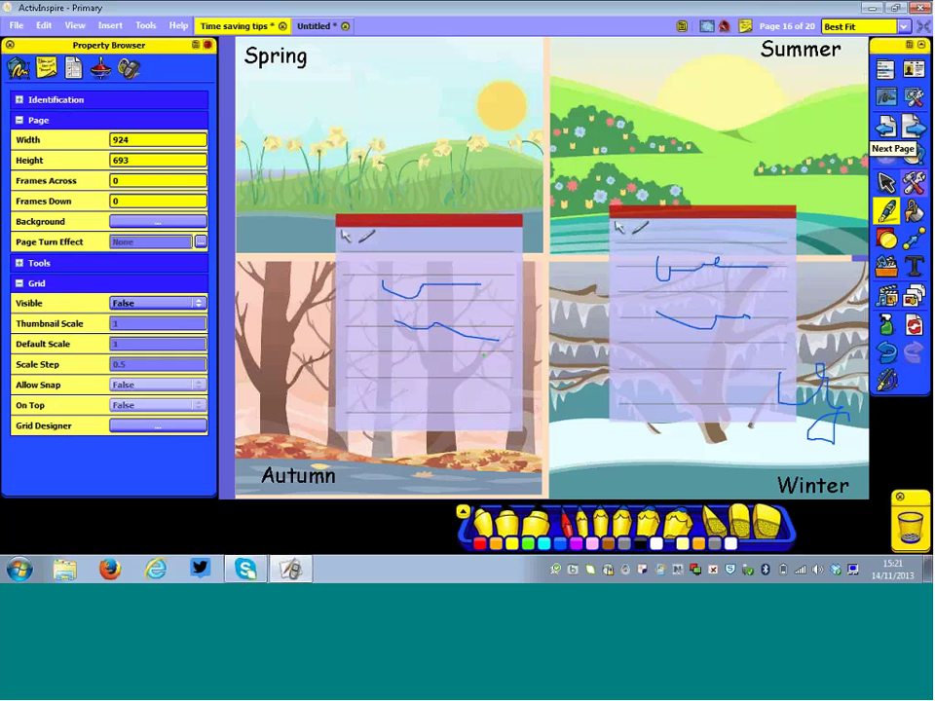
Show the page thumbnails and insert a blank page after the seasons page.
left_click(919, 302)
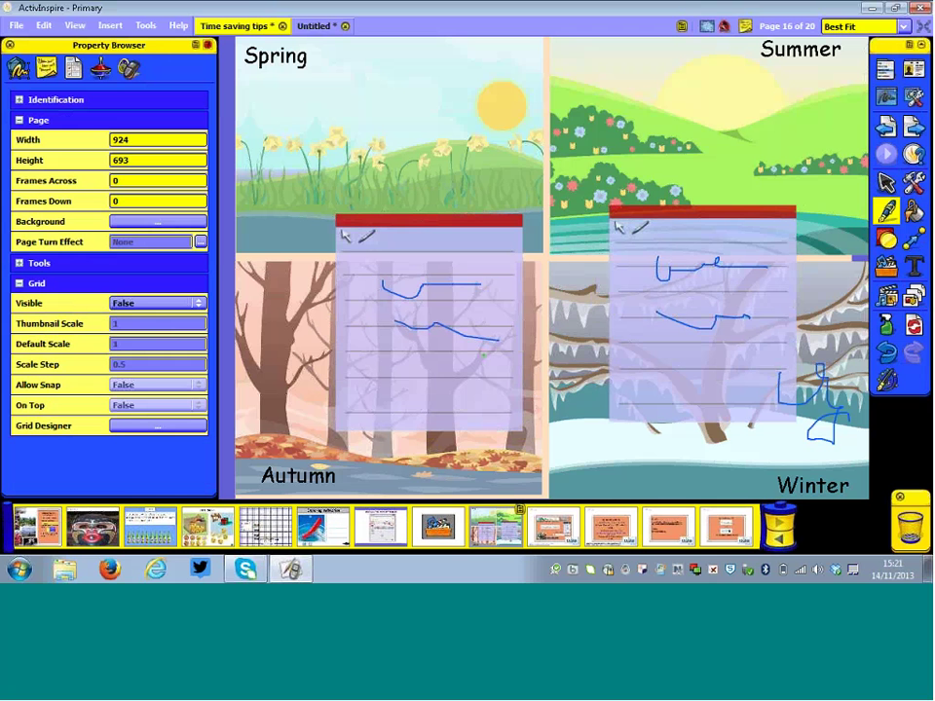
left_click(113, 25)
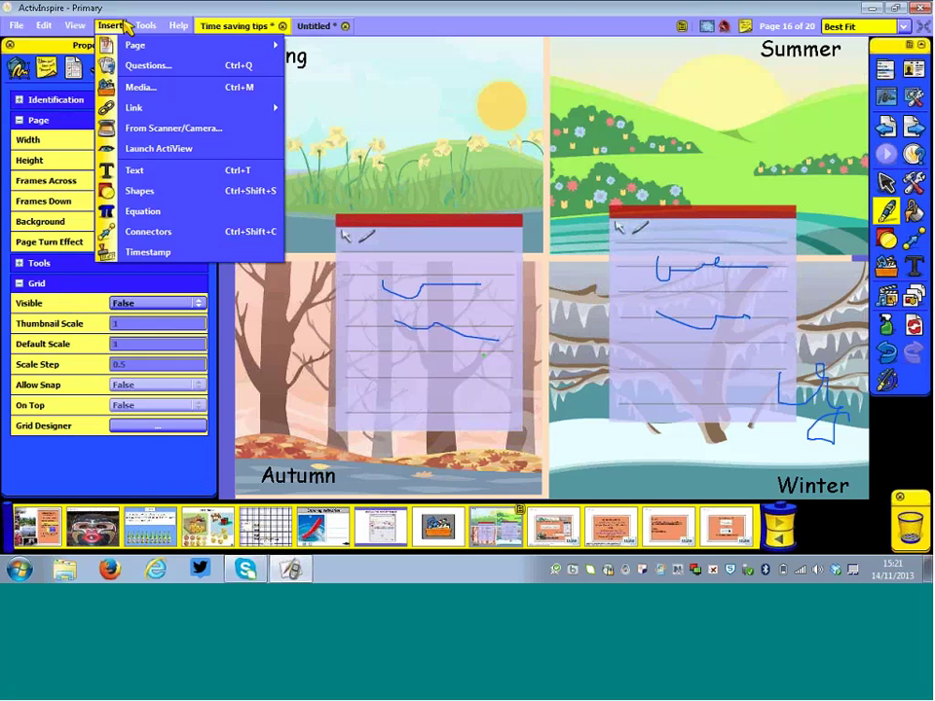
mouse_move(137, 45)
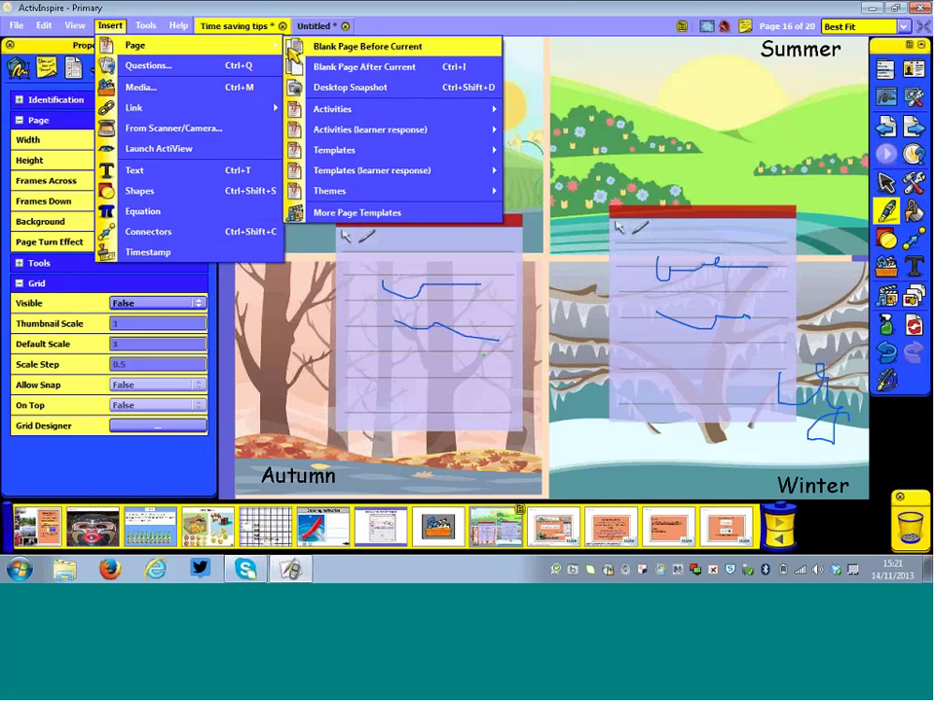
left_click(318, 66)
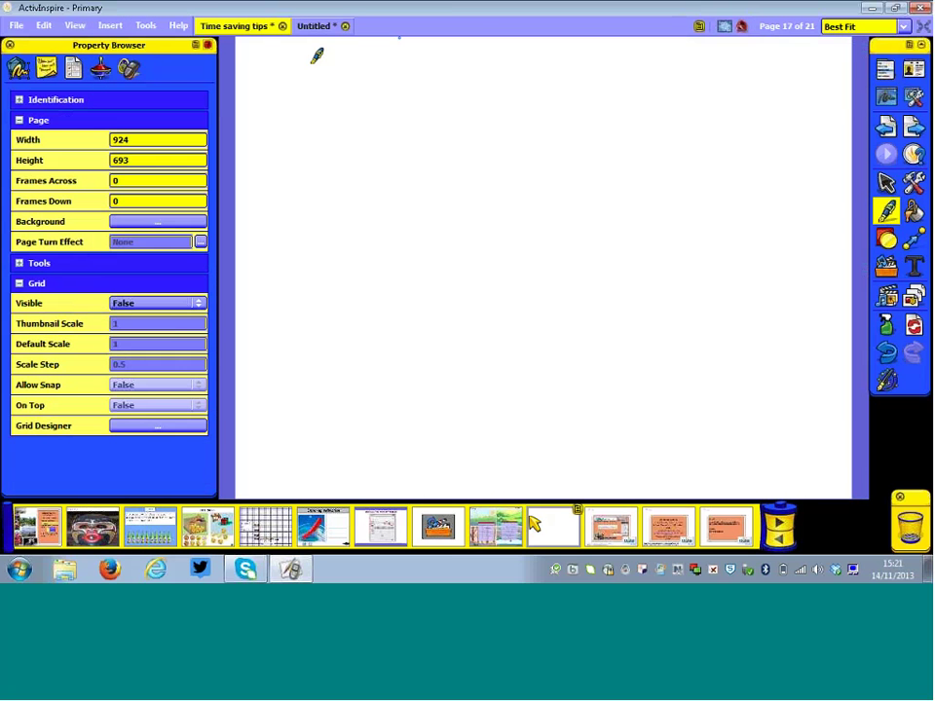
Return to the seasons page and copy the Winter picture and the note over Spring and Autumn onto the new blank page.
left_click(498, 526)
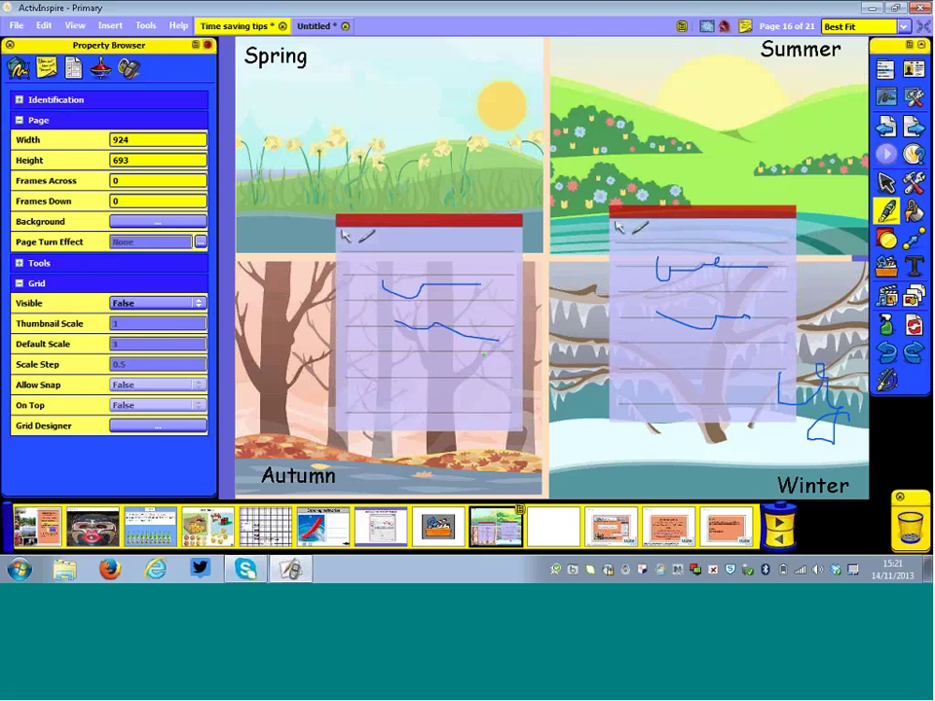
left_click(886, 183)
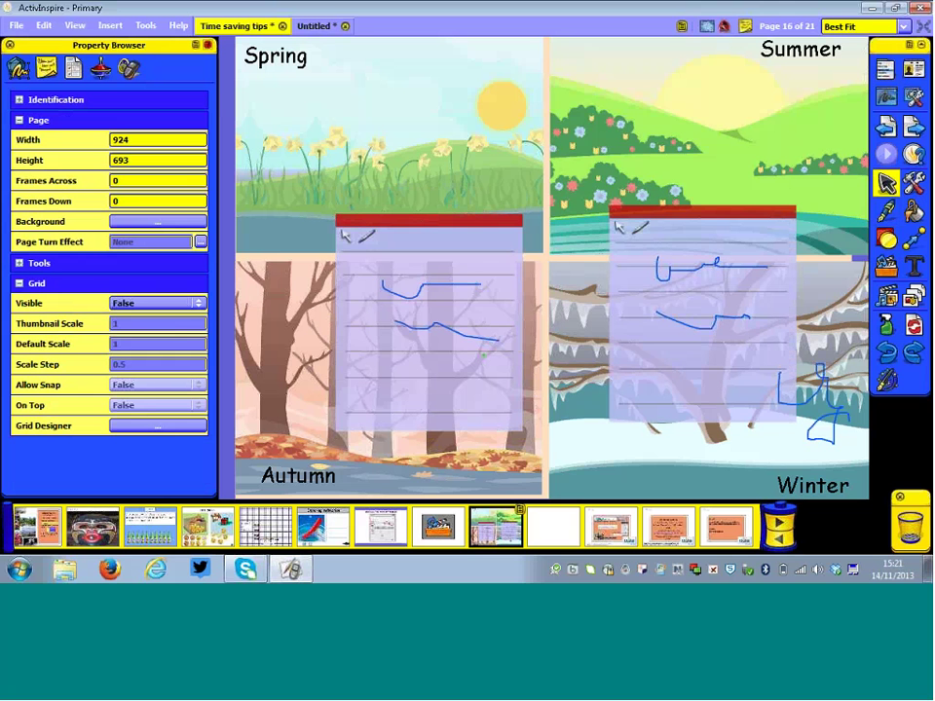
mouse_move(835, 389)
left_mouse_down()
mouse_move(777, 397)
mouse_move(661, 444)
mouse_move(611, 473)
mouse_move(585, 524)
left_mouse_up()
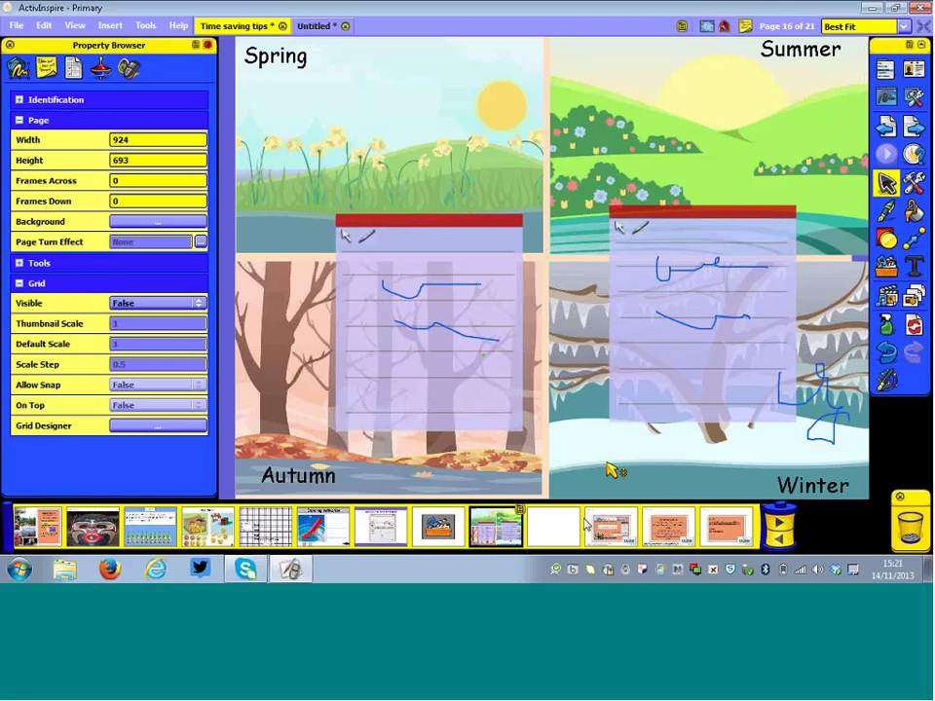
left_click_drag(608, 463, 552, 535)
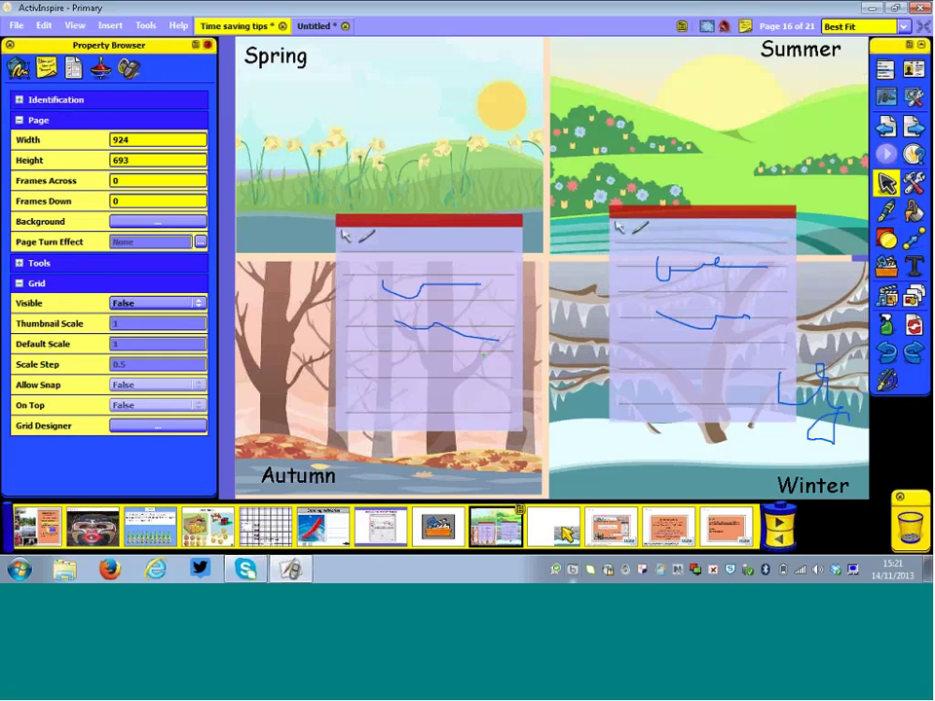
left_click_drag(477, 229, 573, 523)
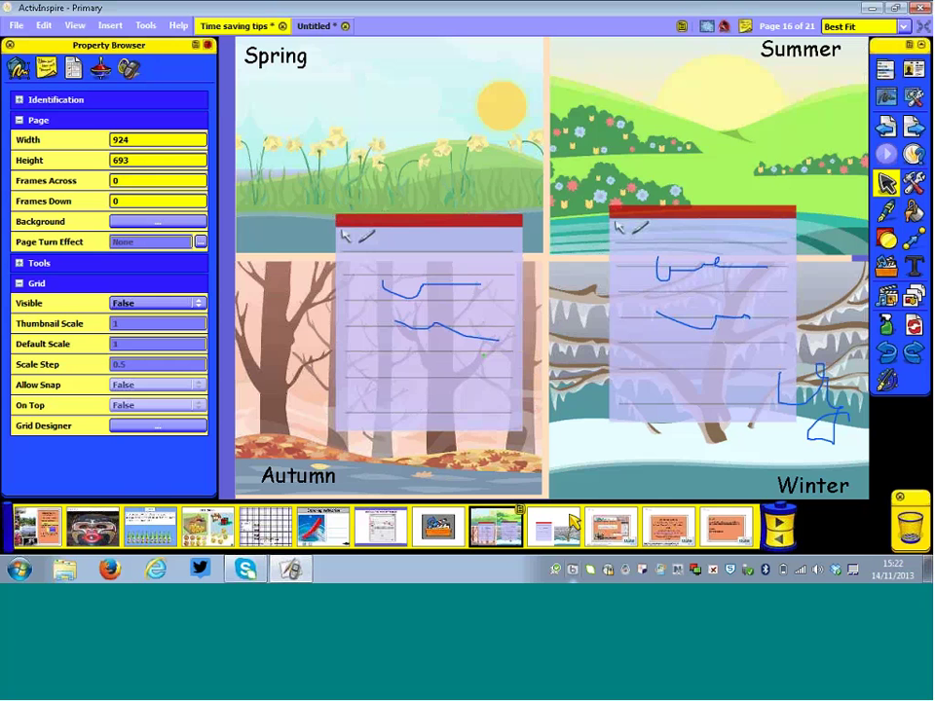
On page 17, move the note's upper pen line above the Winter picture and shift the note towards the page's upper-left corner.
left_click(572, 523)
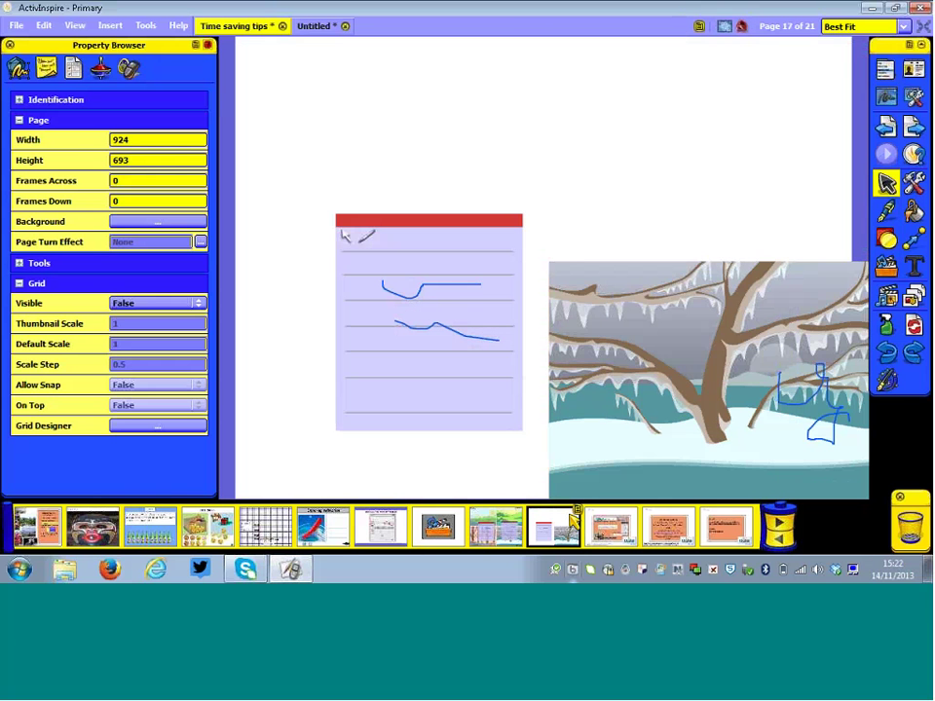
left_click_drag(432, 296, 639, 232)
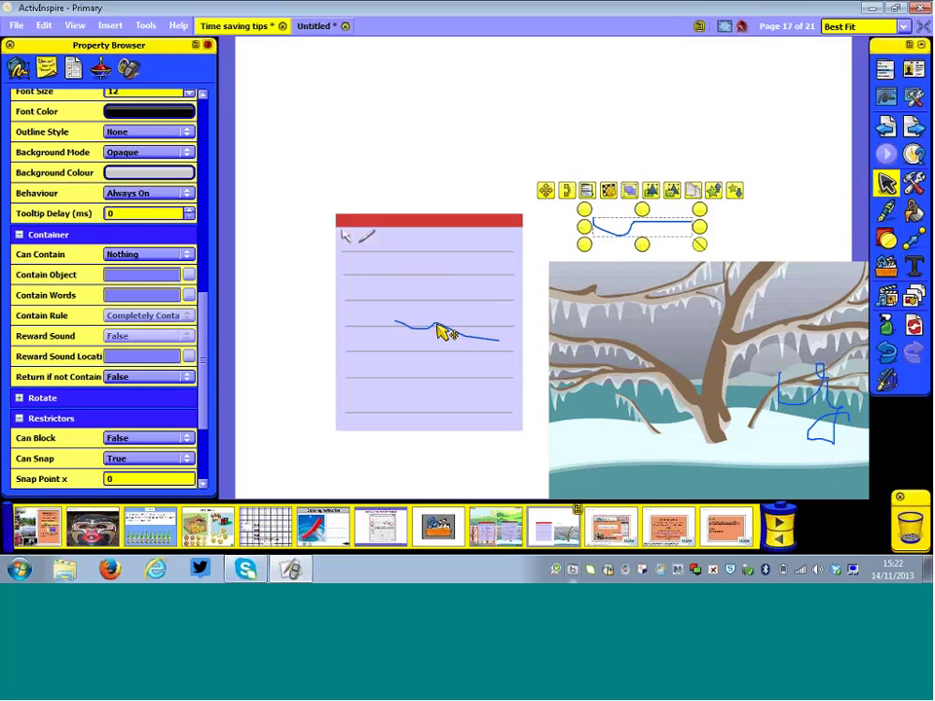
left_click_drag(443, 332, 371, 257)
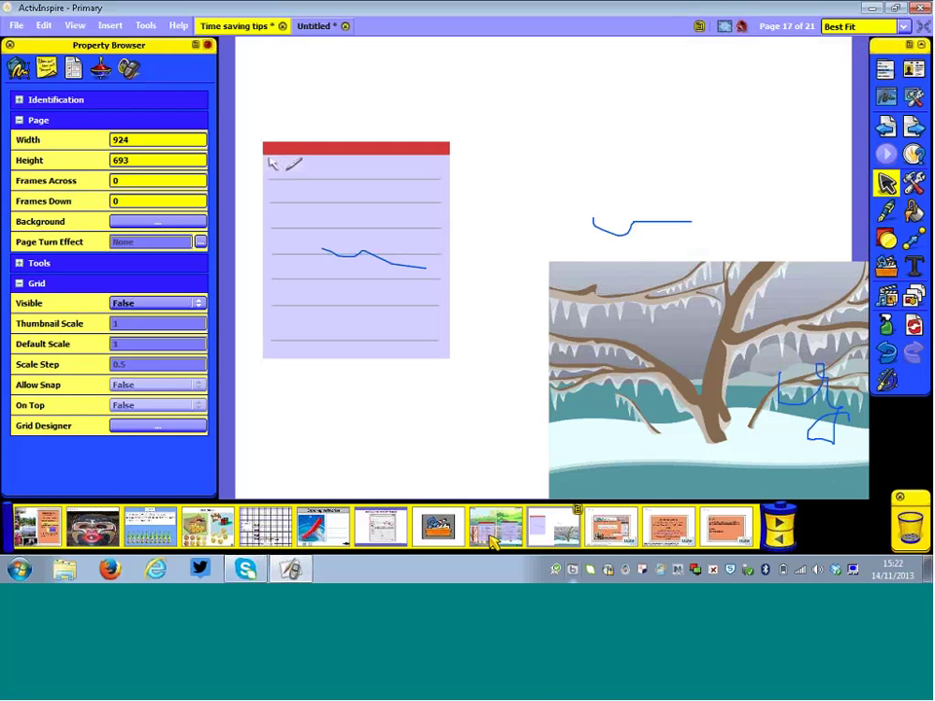
Duplicate the page containing the copied note and Winter picture.
right_click(579, 516)
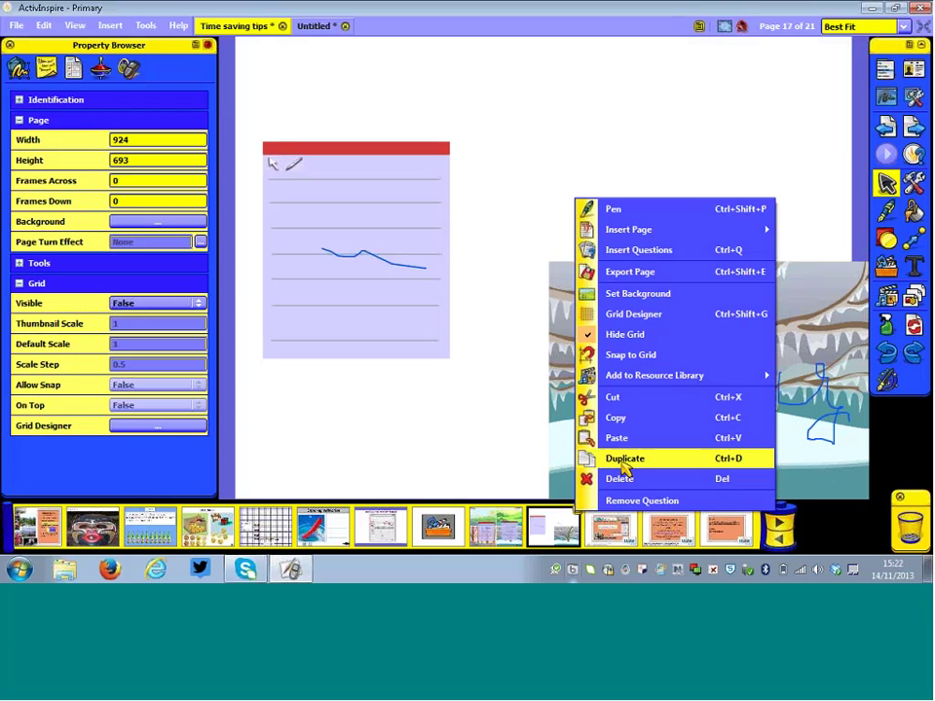
left_click(623, 459)
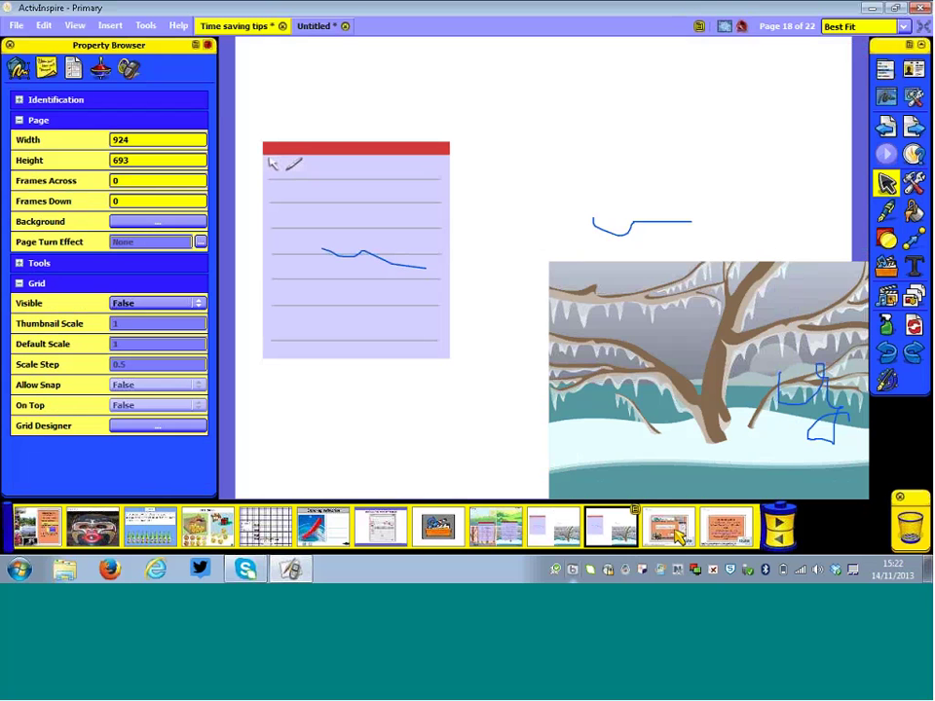
Go to the Exploring refraction page, open the website link on the ruler picture and maximise the browser window.
left_click(310, 531)
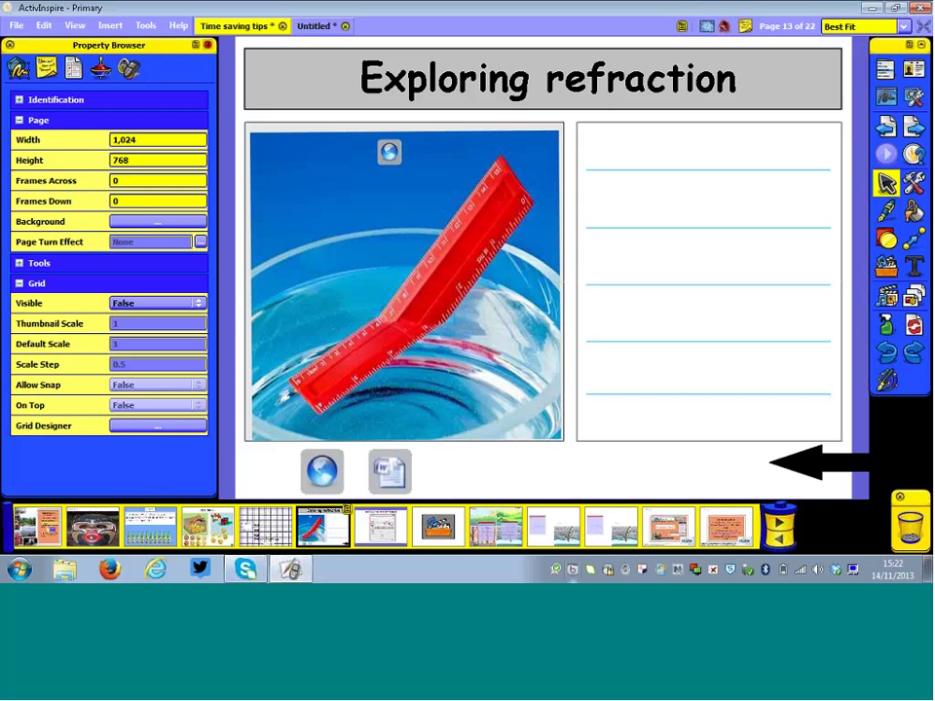
left_click(389, 154)
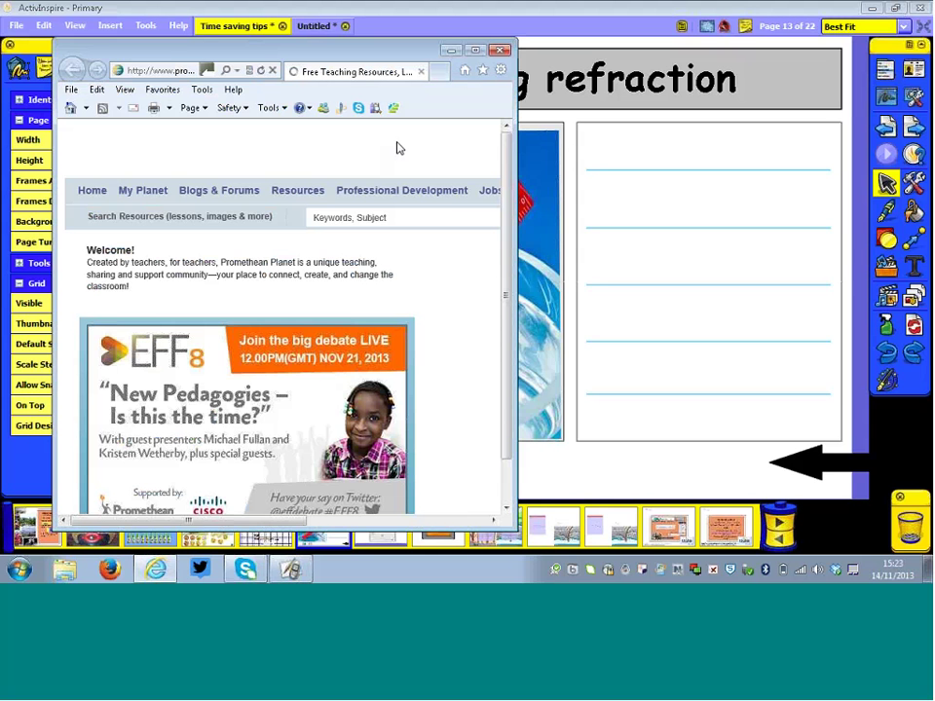
left_click(476, 52)
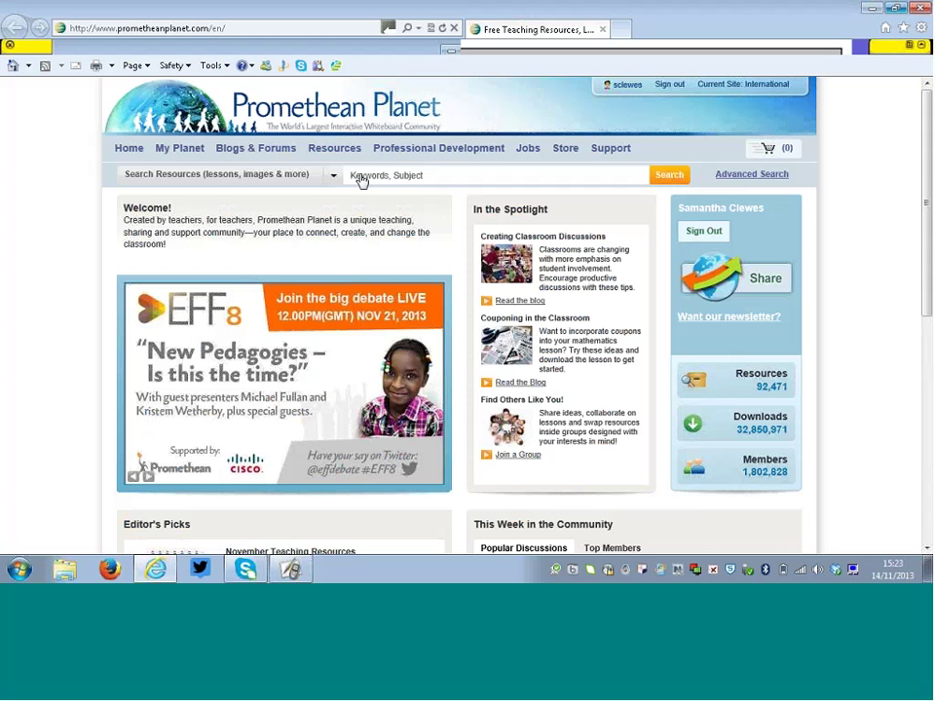
Search the Promethean Planet resources for "pull tabs", look through the results and dismiss the advert overlay.
left_click(361, 175)
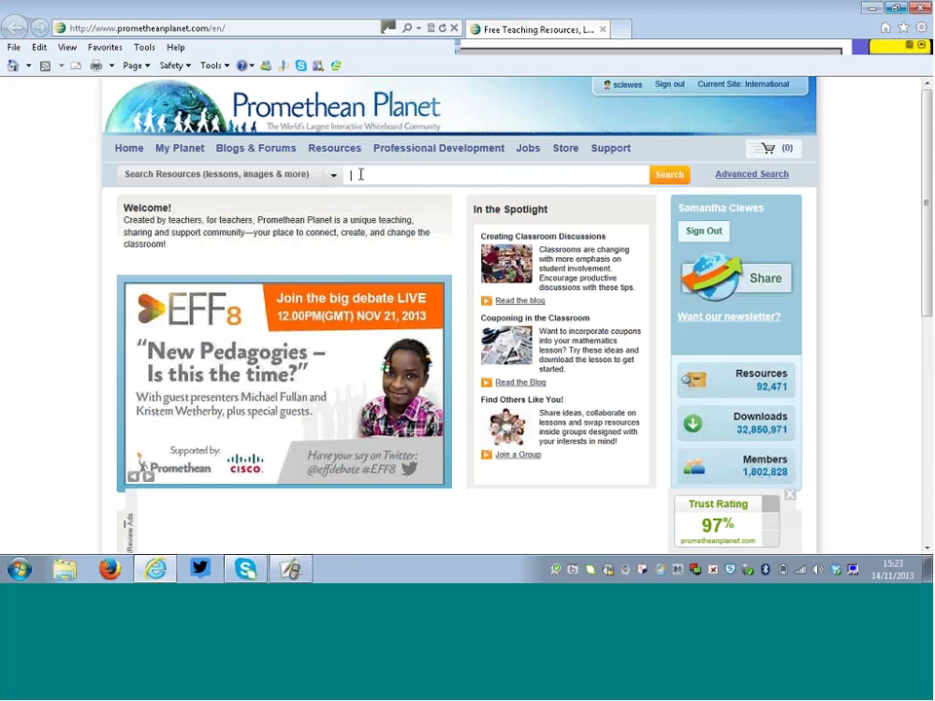
type("pull tabs")
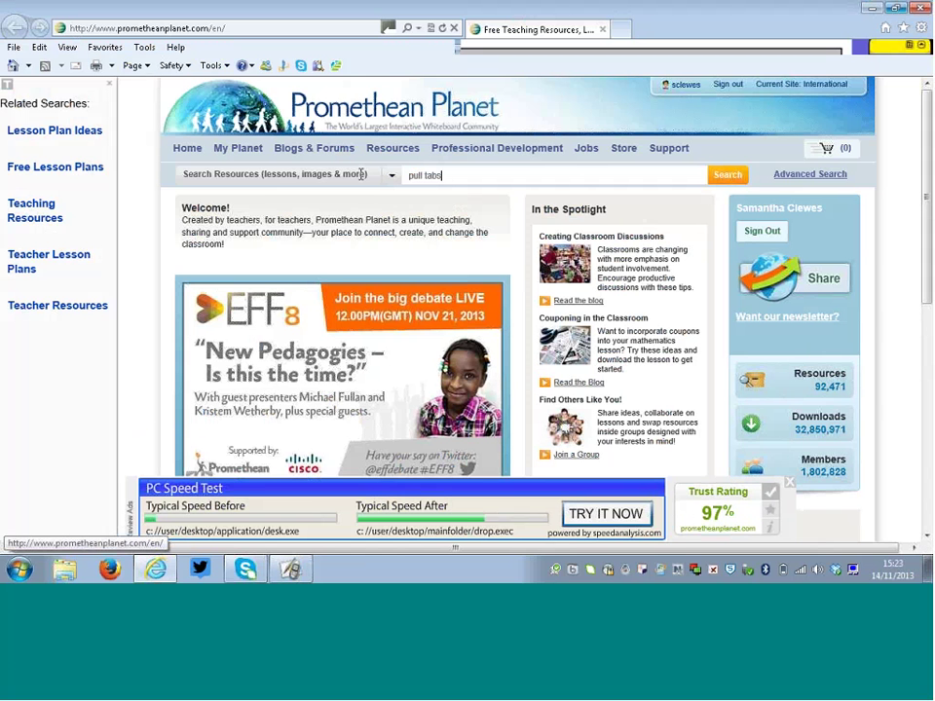
left_click(726, 177)
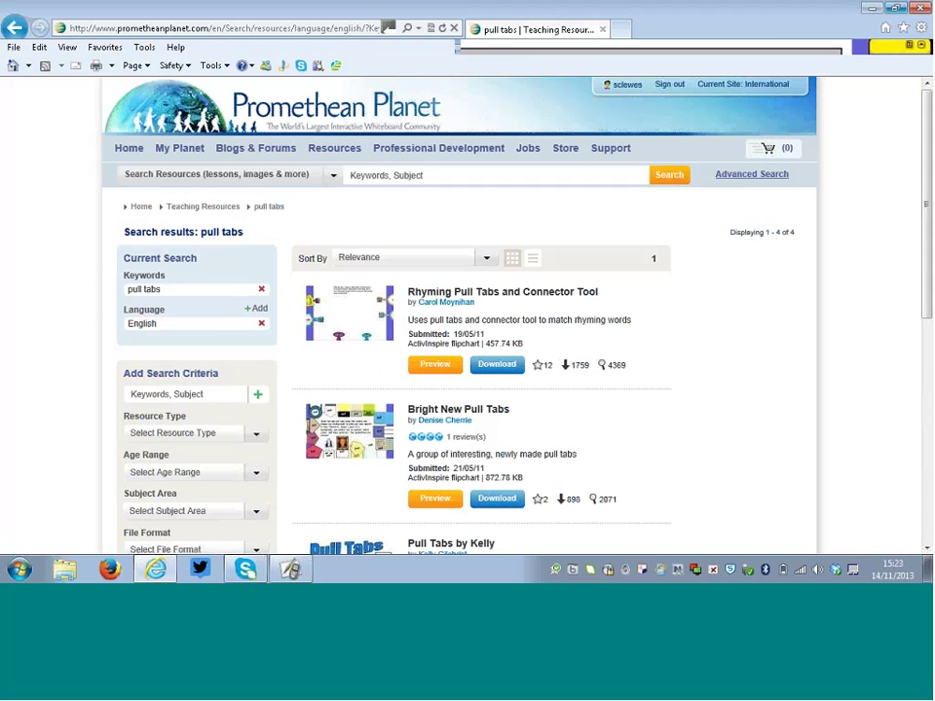
scroll(402, 310, "down", 3)
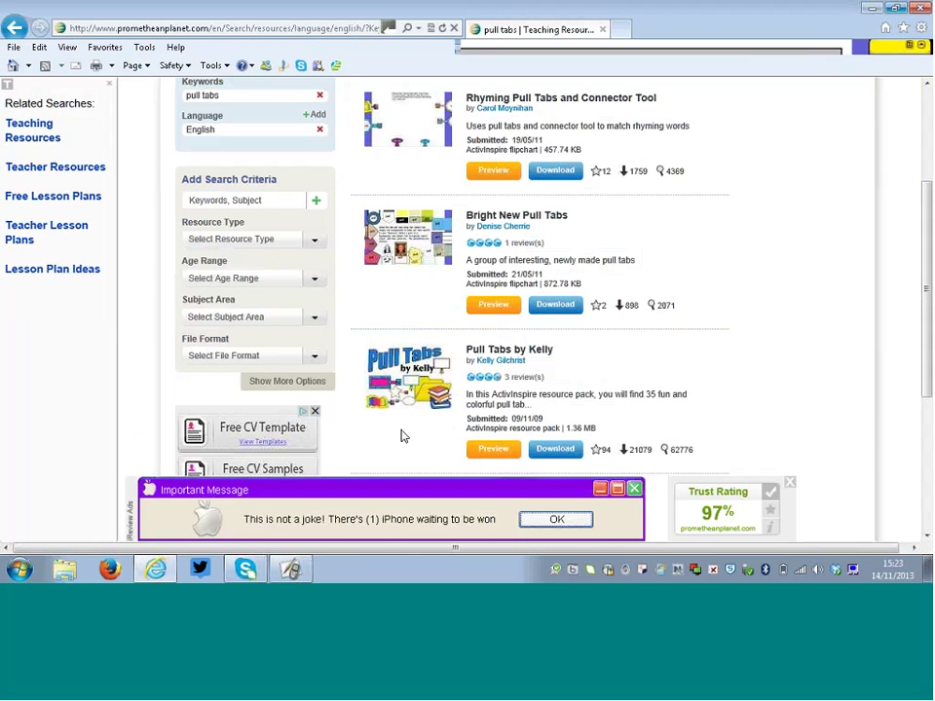
left_click(790, 483)
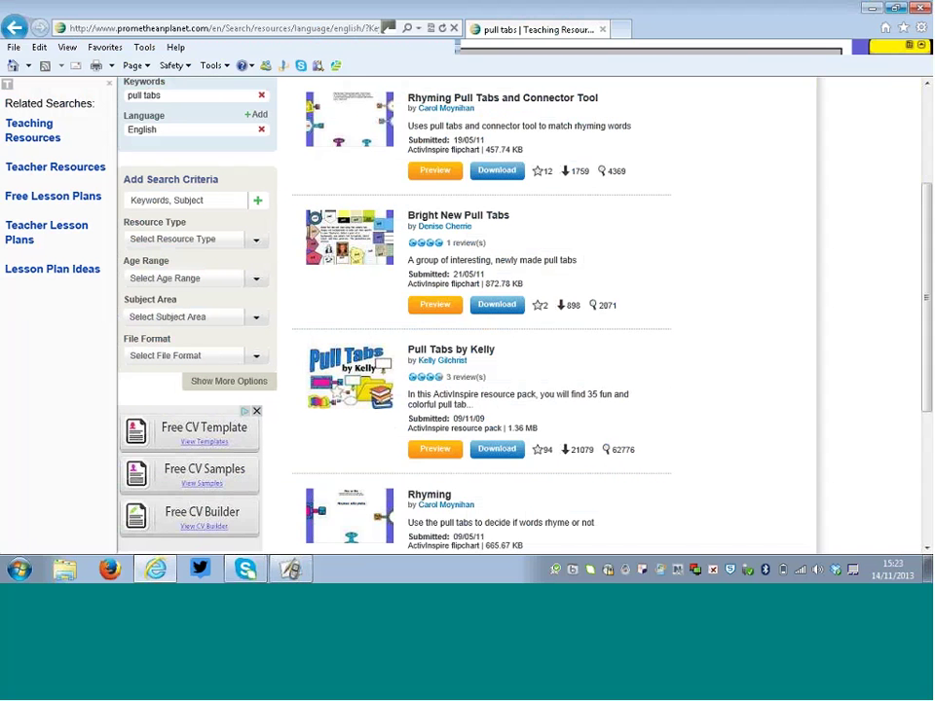
Switch back to ActivInspire and open page 19 with the Promethean Planet, Academy and Help menu resources.
left_click(294, 570)
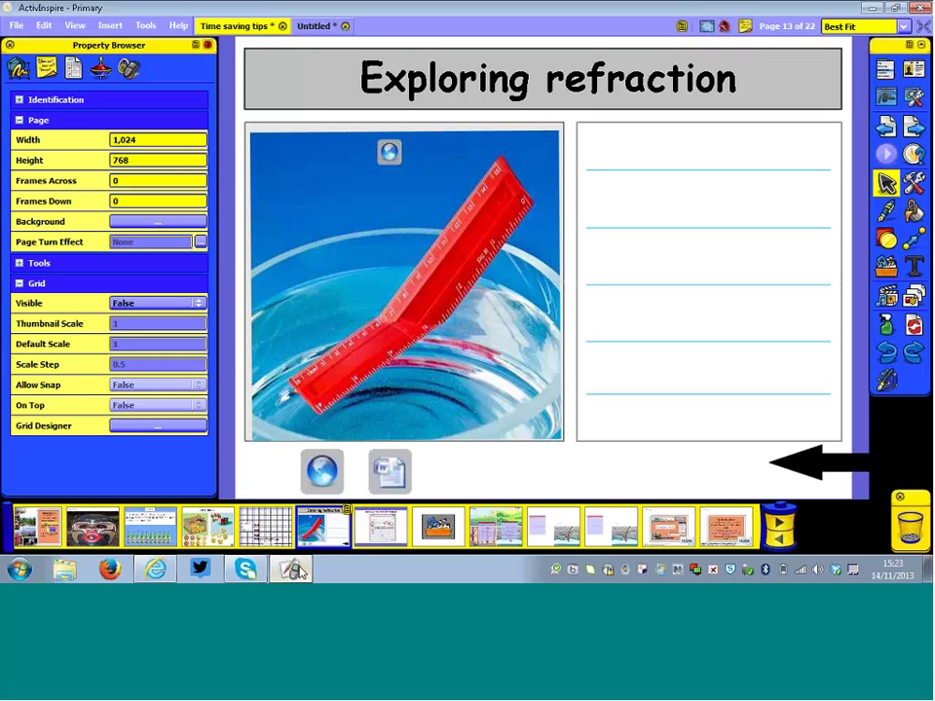
left_click(682, 534)
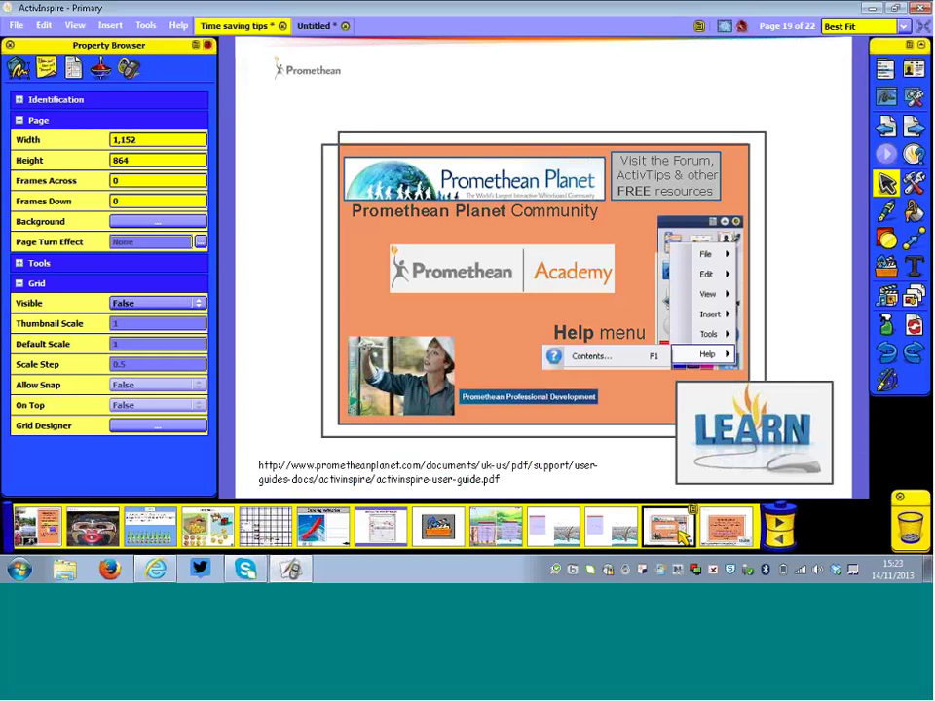